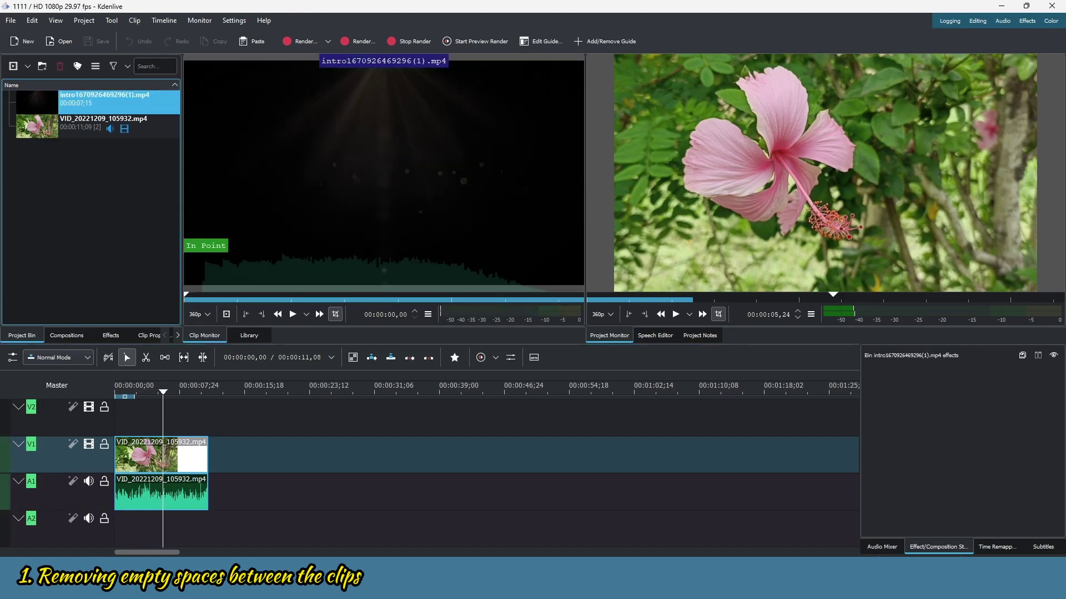
# Remove the empty space between the flower clip and the intro clip on track V1
pyautogui.rightClick(222, 457)
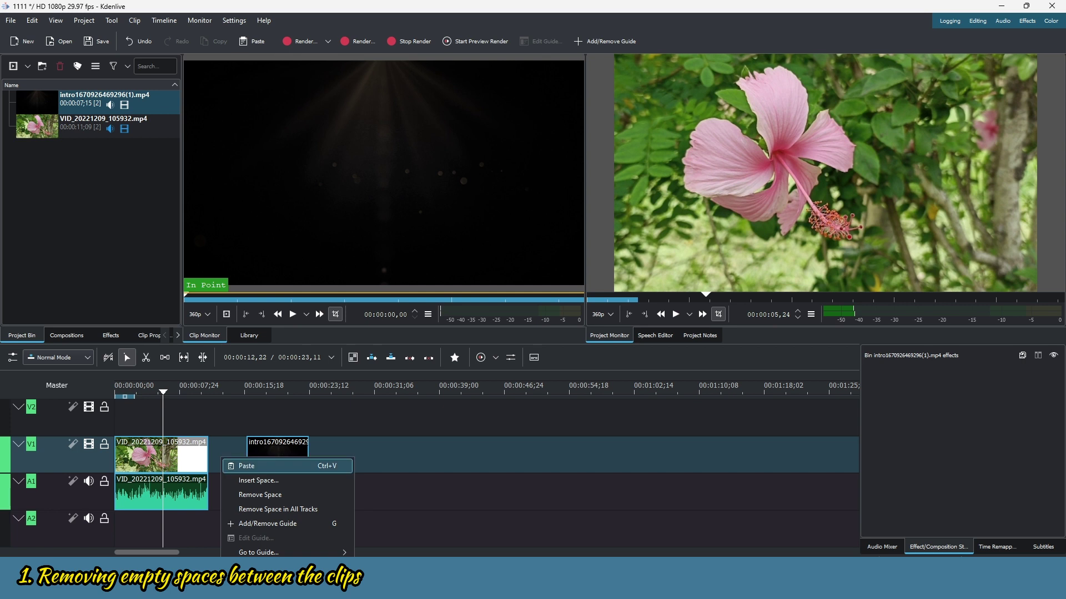
pyautogui.click(260, 495)
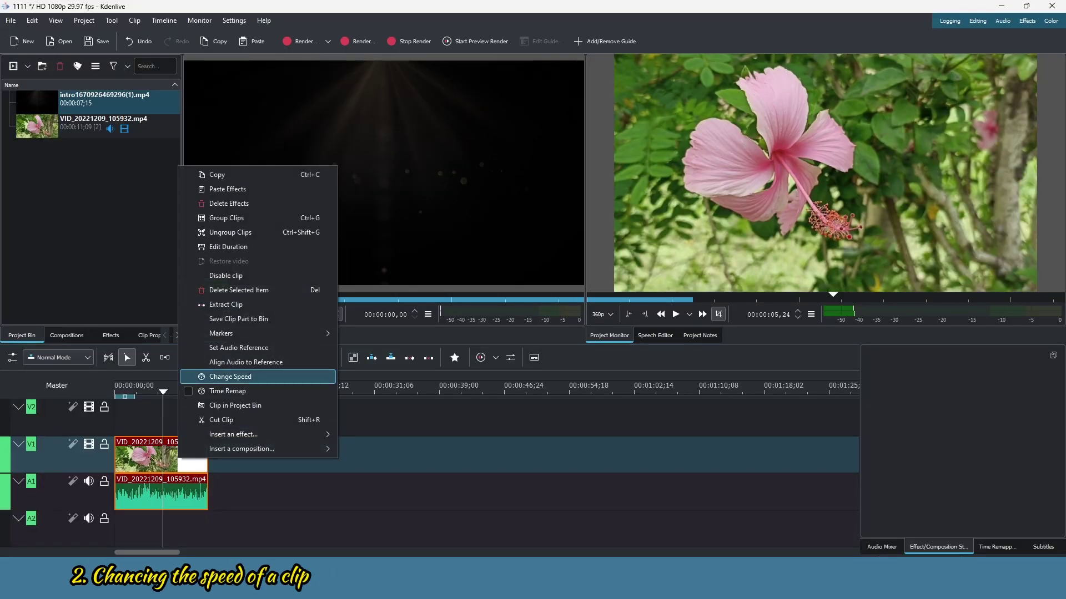
# Open the Change Speed settings for the VID_20221209_105932.mp4 clip on the timeline and close them
pyautogui.click(230, 376)
pyautogui.click(677, 344)
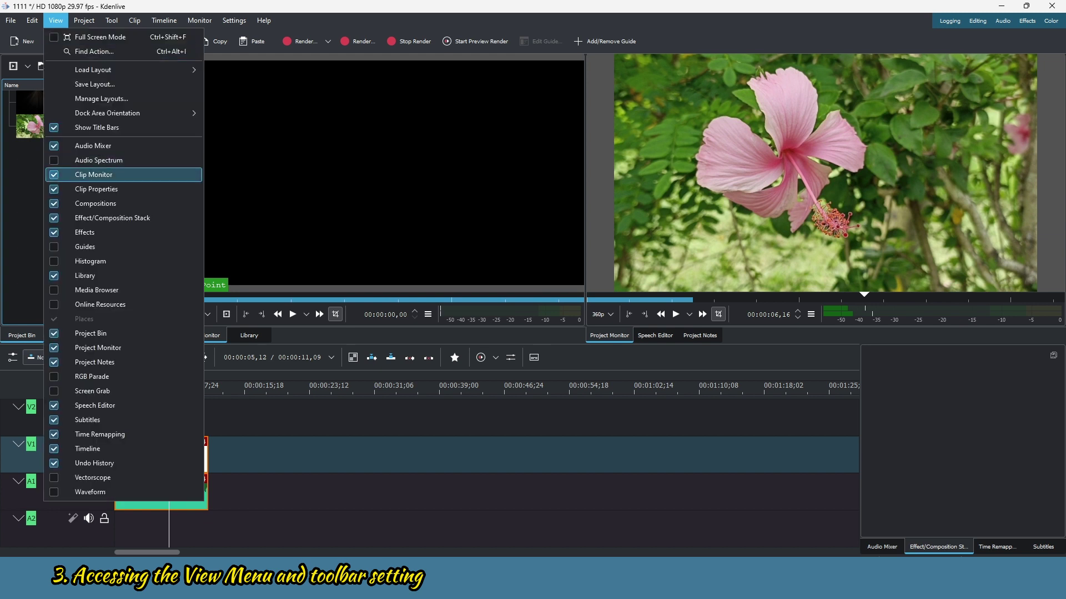
# Examine which panels and toolbars can be shown or hidden in the workspace
pyautogui.press('Escape')
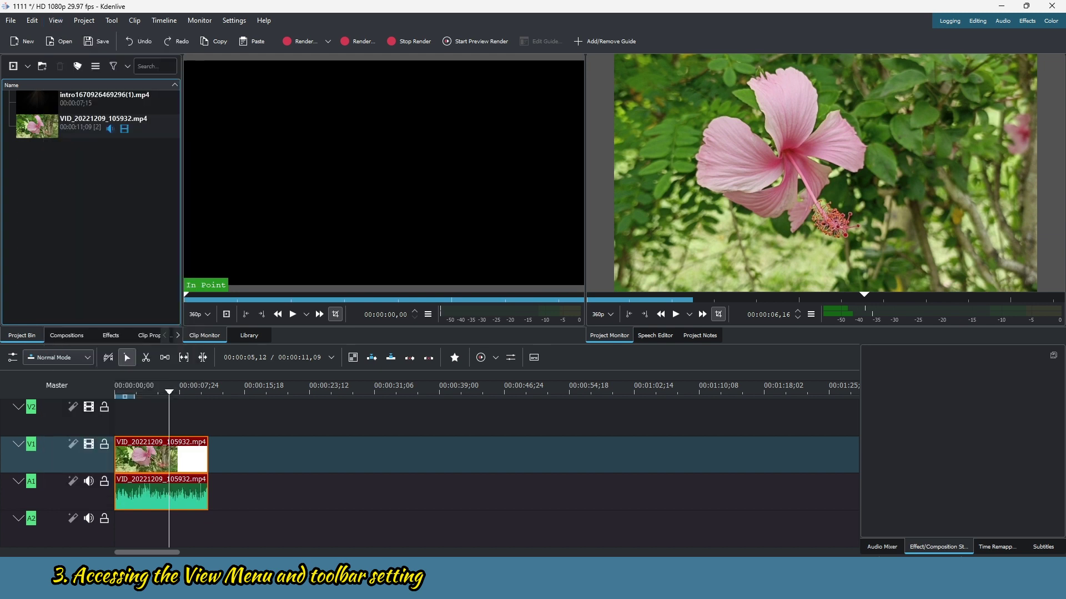
pyautogui.rightClick(359, 17)
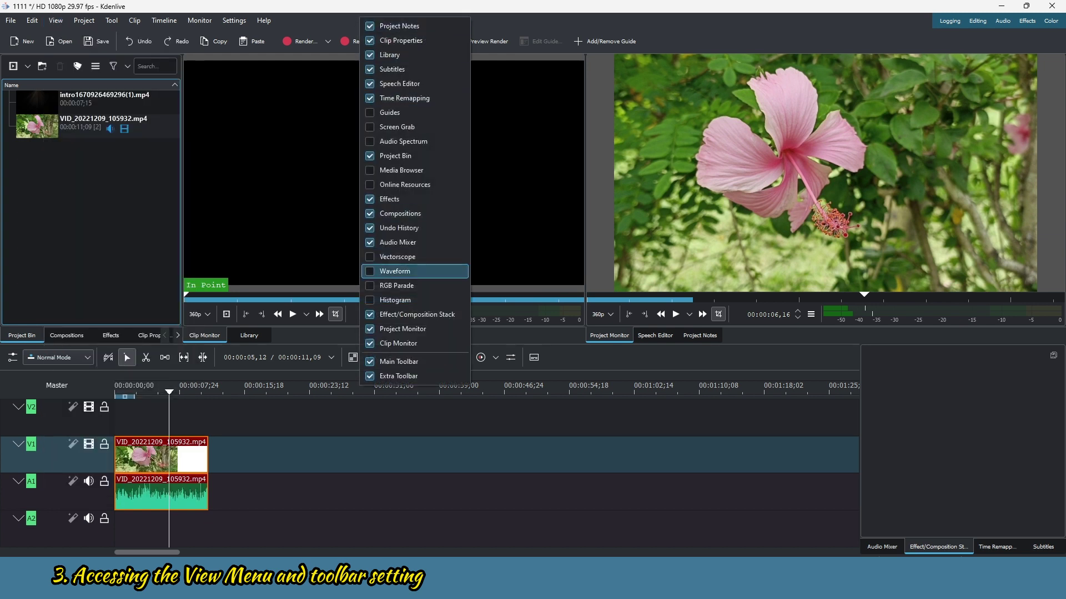
pyautogui.press('Escape')
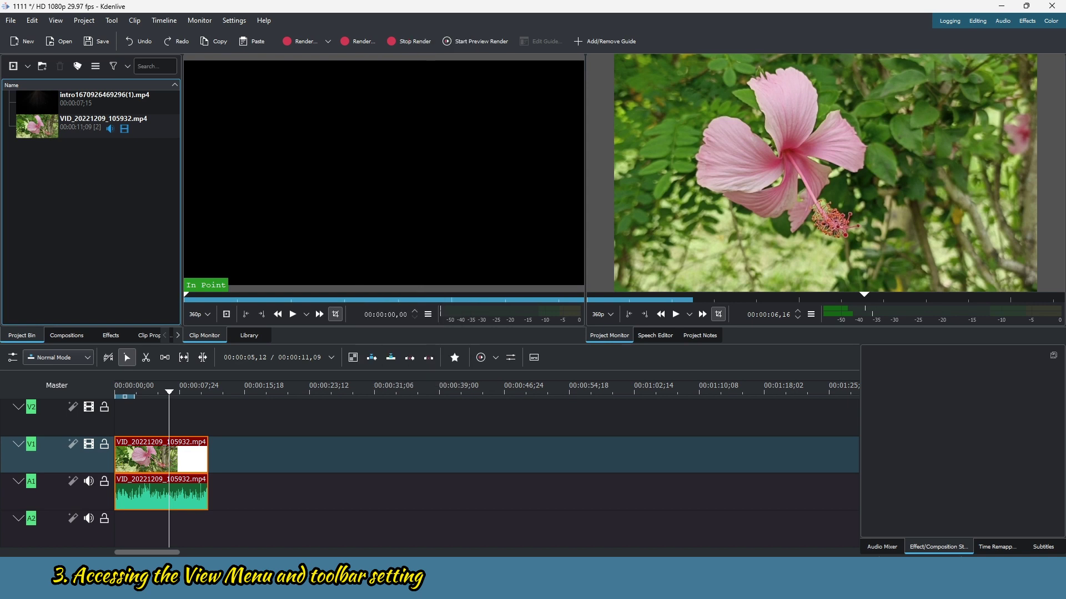
# Open the toolbar configuration and remove the Render Button action from the Extra Toolbar
pyautogui.rightClick(640, 18)
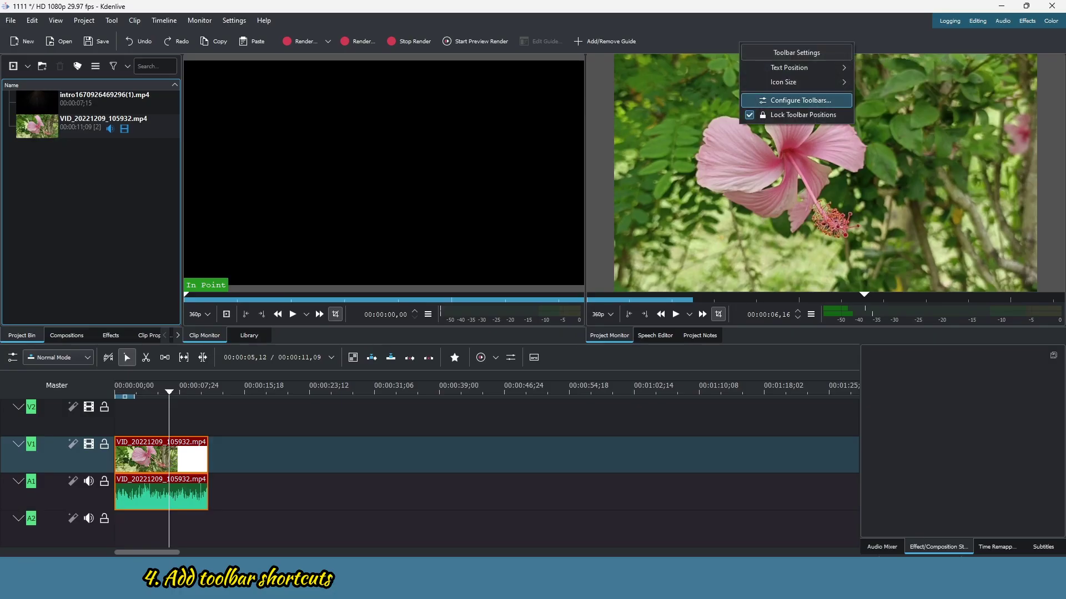
pyautogui.click(795, 101)
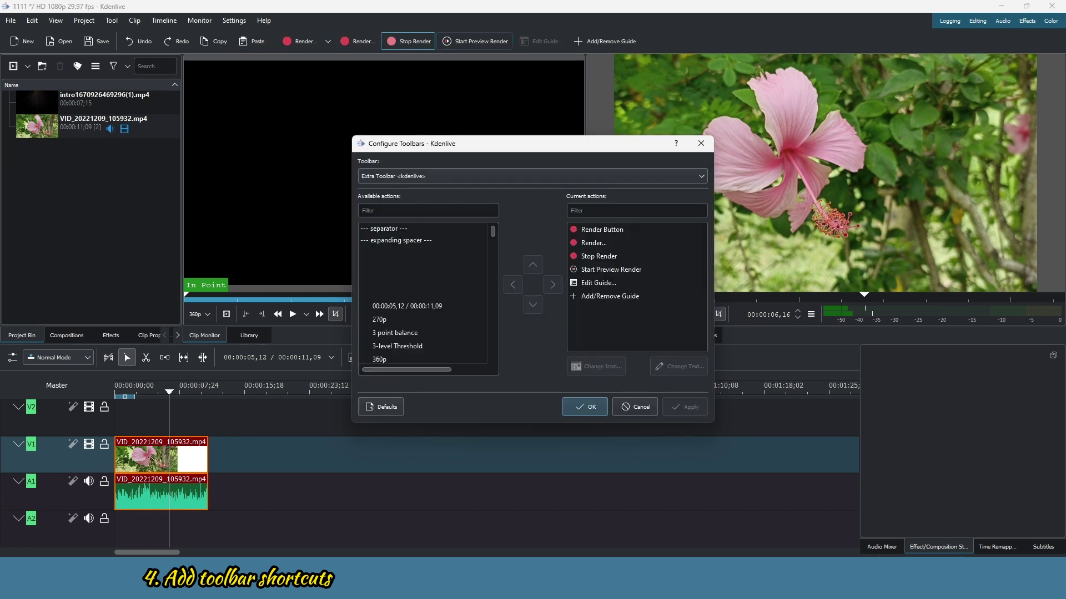
pyautogui.click(602, 229)
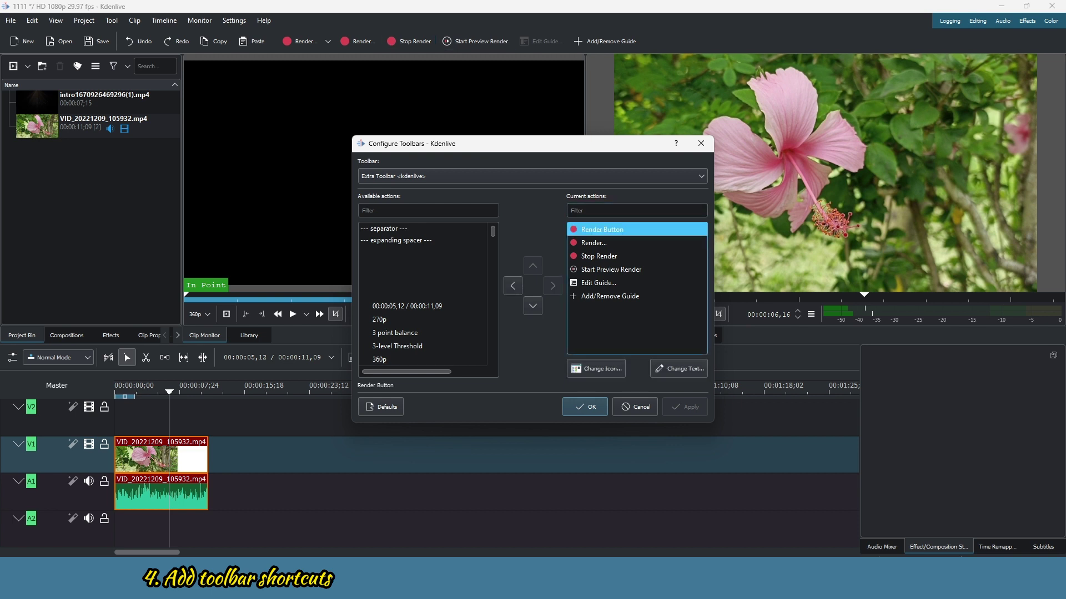
pyautogui.doubleClick(602, 229)
# Add the Add Title Clip action after Edit Guide in the Extra Toolbar, apply the change and close the configuration
pyautogui.click(598, 269)
pyautogui.click(422, 211)
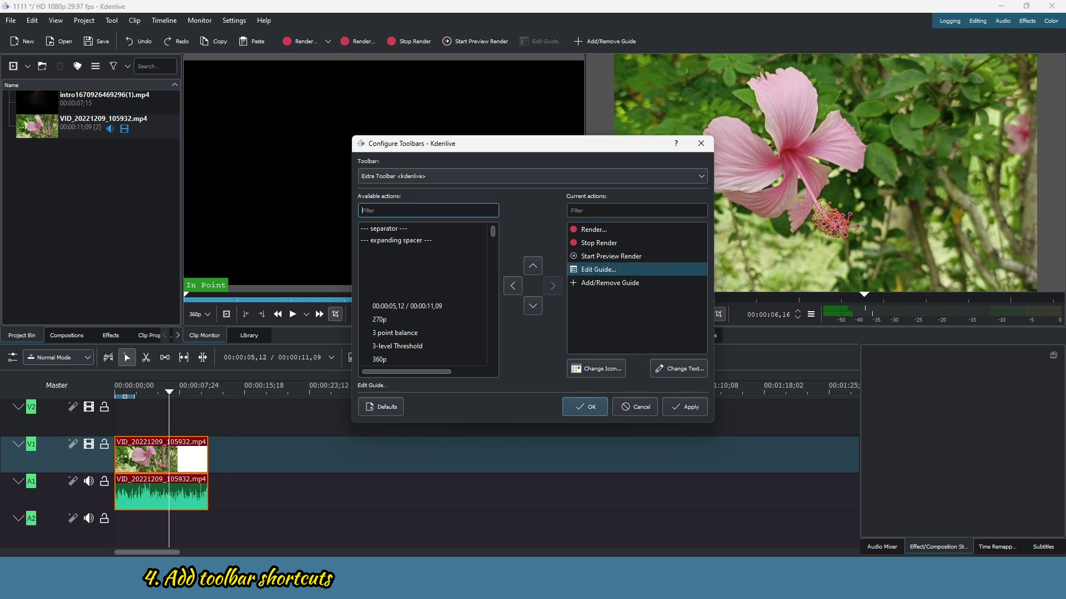
pyautogui.scroll(-2, 422, 320)
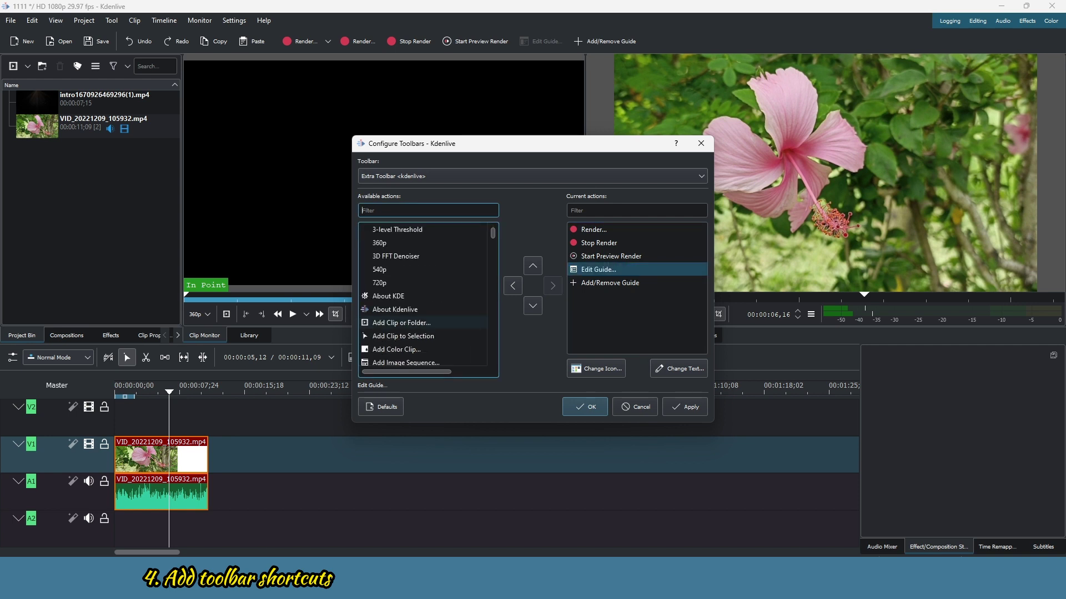
pyautogui.scroll(-4, 422, 311)
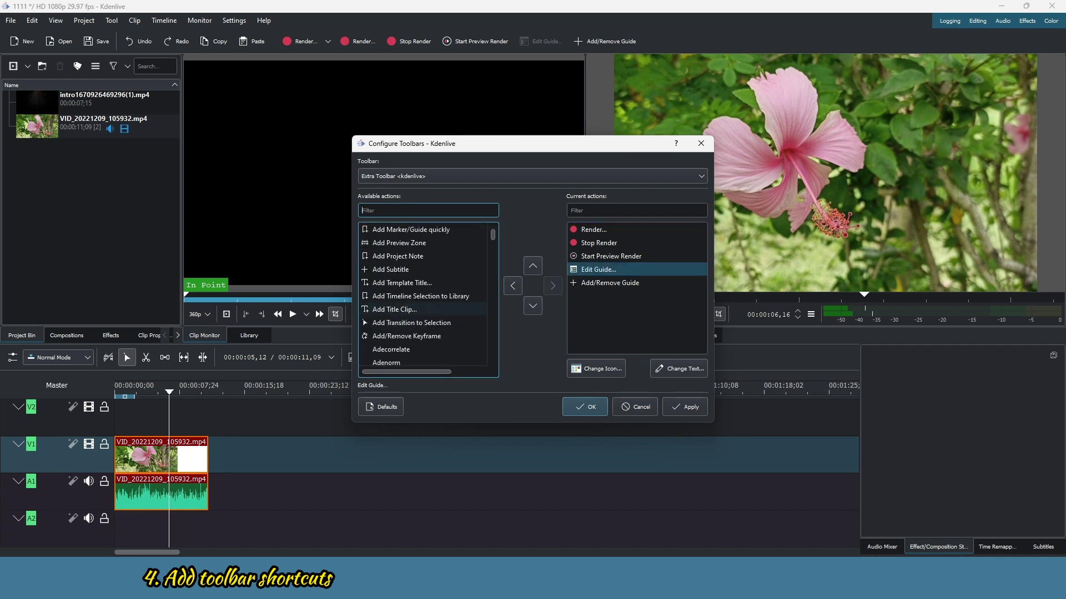
pyautogui.click(422, 309)
pyautogui.click(552, 285)
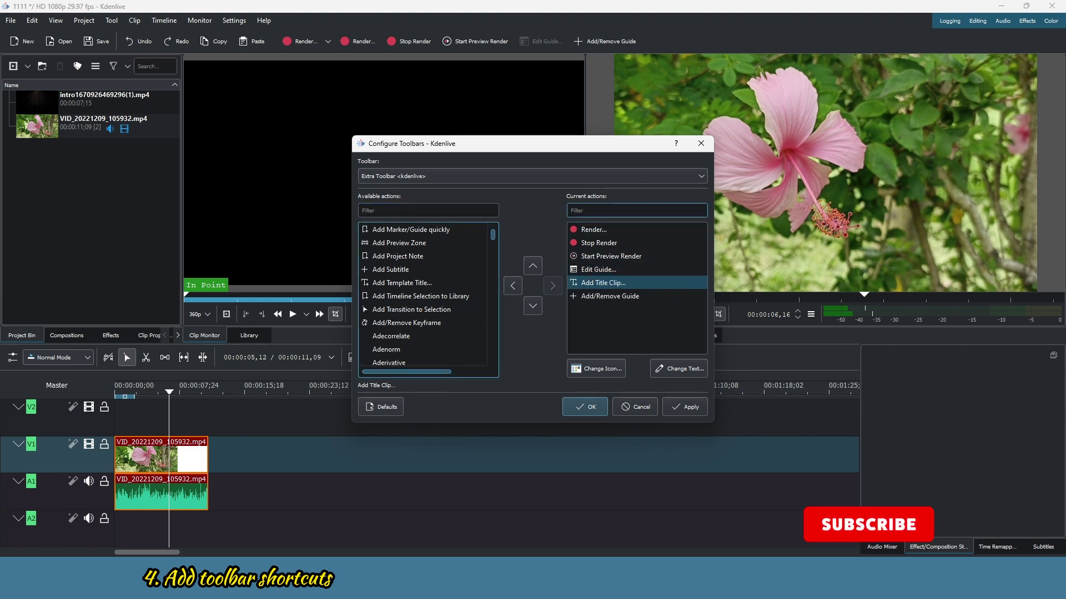
pyautogui.click(684, 407)
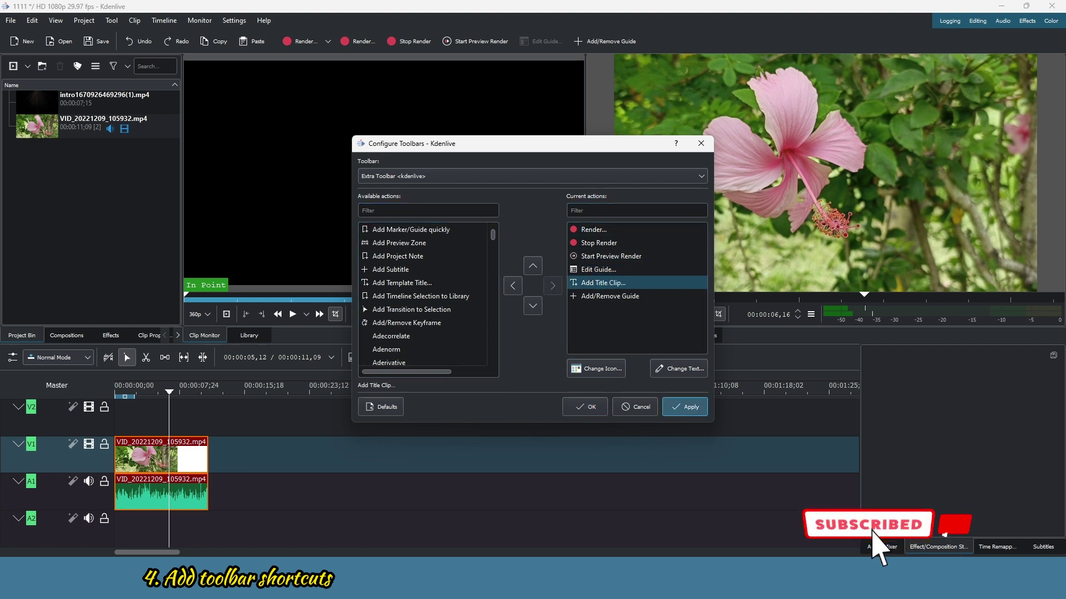
pyautogui.press('Escape')
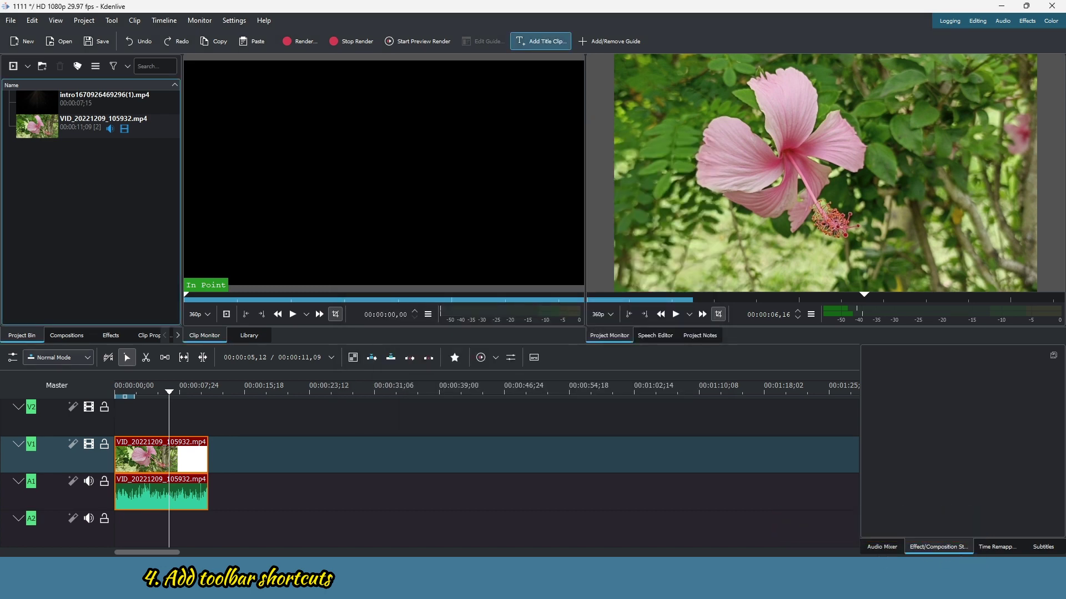
# Create a title clip reading "TEXT", placed near the lower centre of the frame below the flower
pyautogui.click(540, 41)
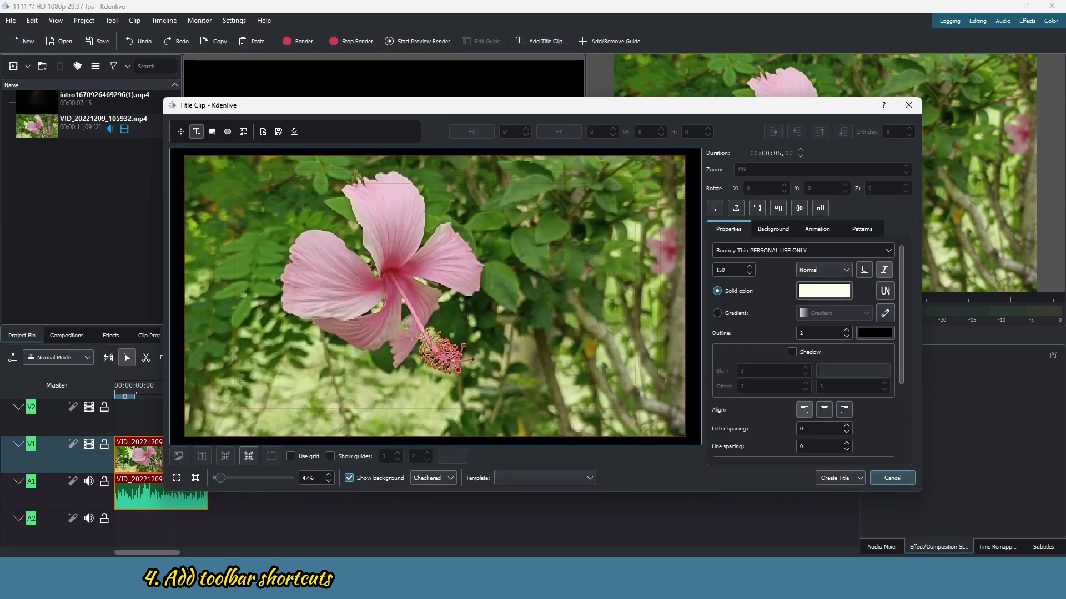
pyautogui.click(448, 307)
pyautogui.click(582, 307)
pyautogui.click(497, 307)
pyautogui.moveTo(497, 307); pyautogui.dragTo(407, 393)
pyautogui.click(527, 392)
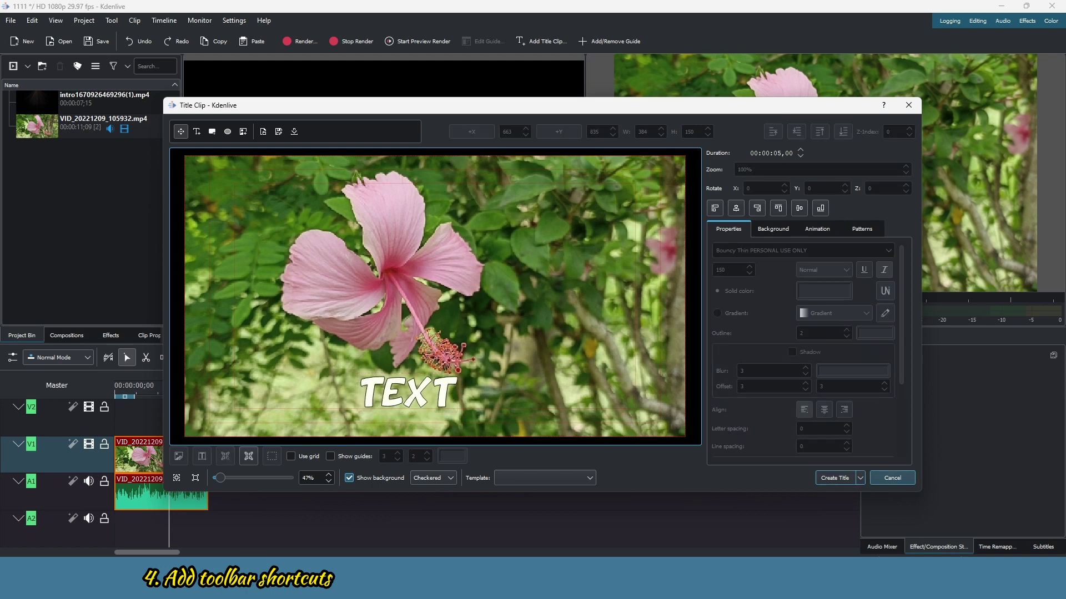
pyautogui.click(835, 478)
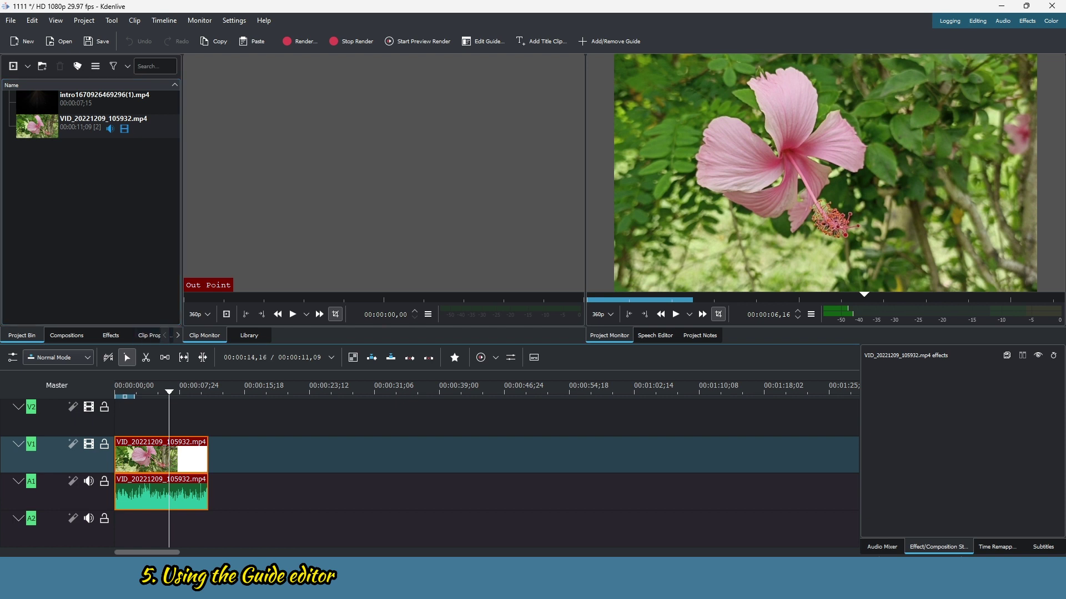
pyautogui.rightClick(237, 462)
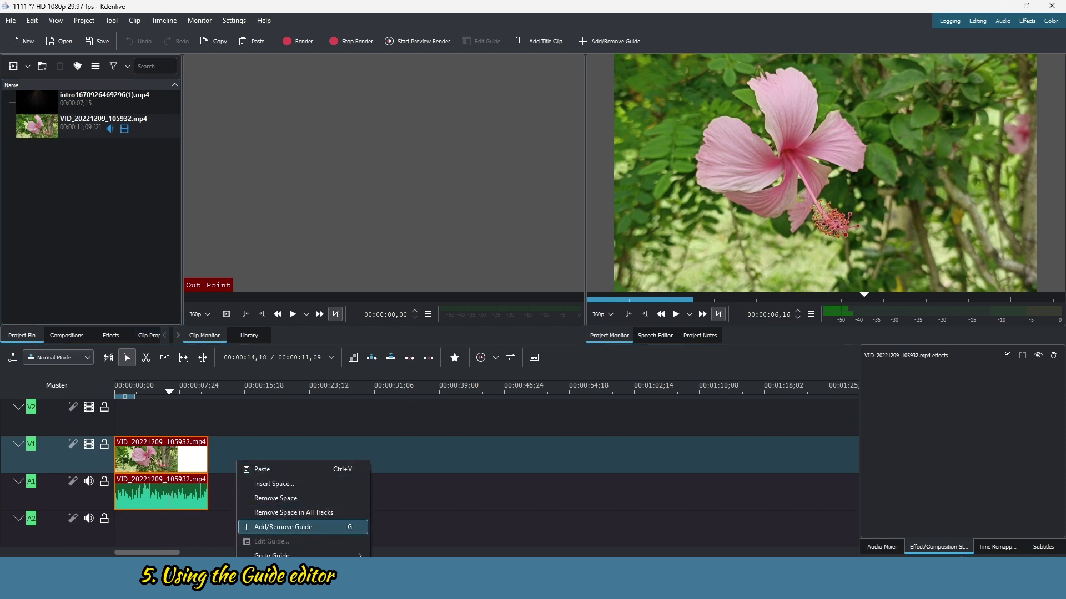
pyautogui.click(283, 527)
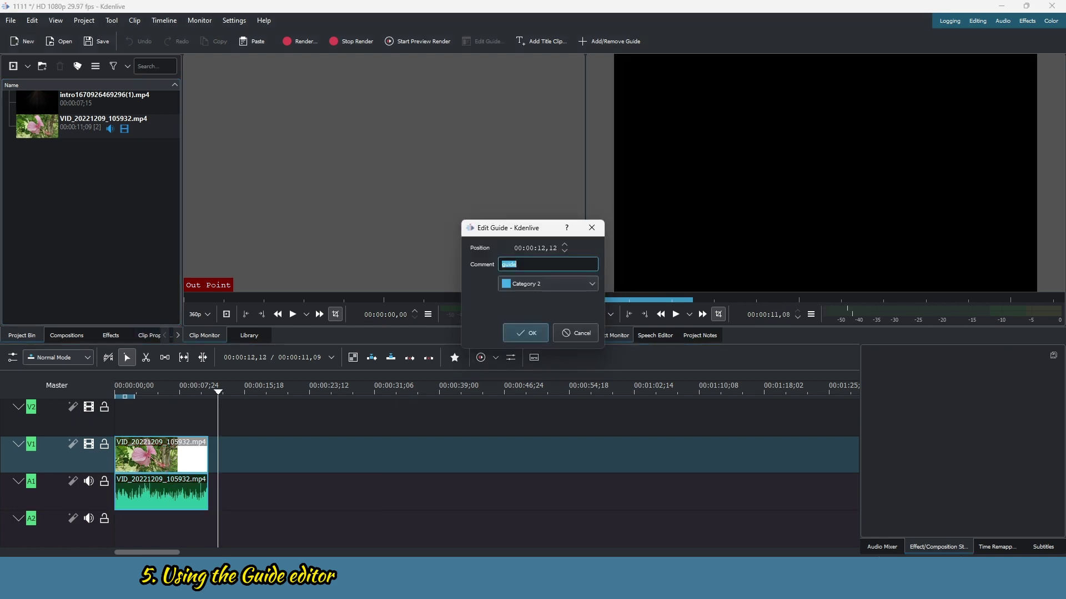
pyautogui.click(576, 333)
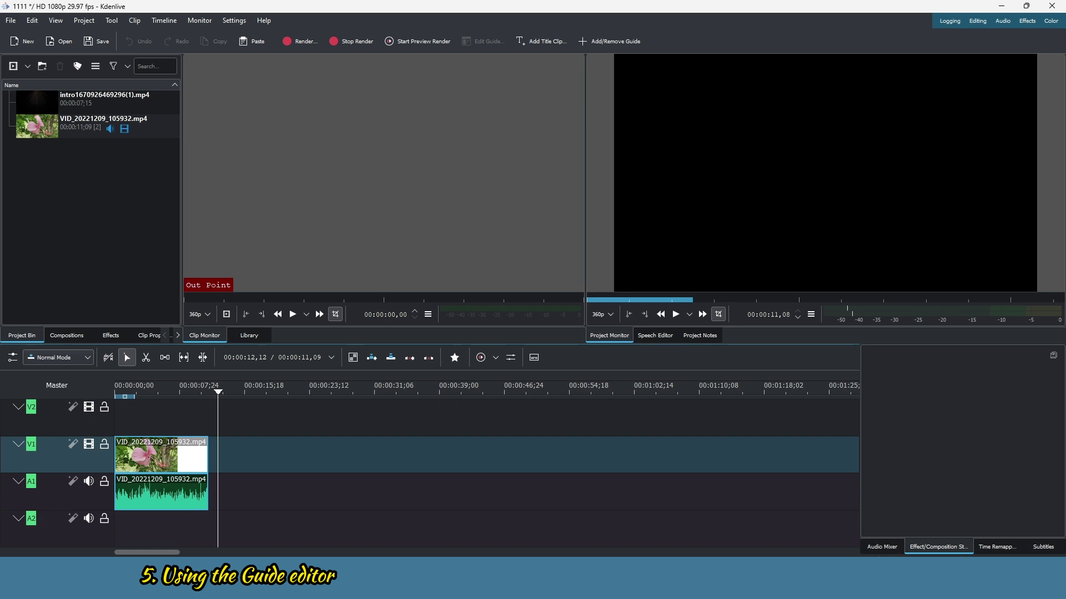
# Show the Guides panel in the workspace
pyautogui.rightClick(549, 17)
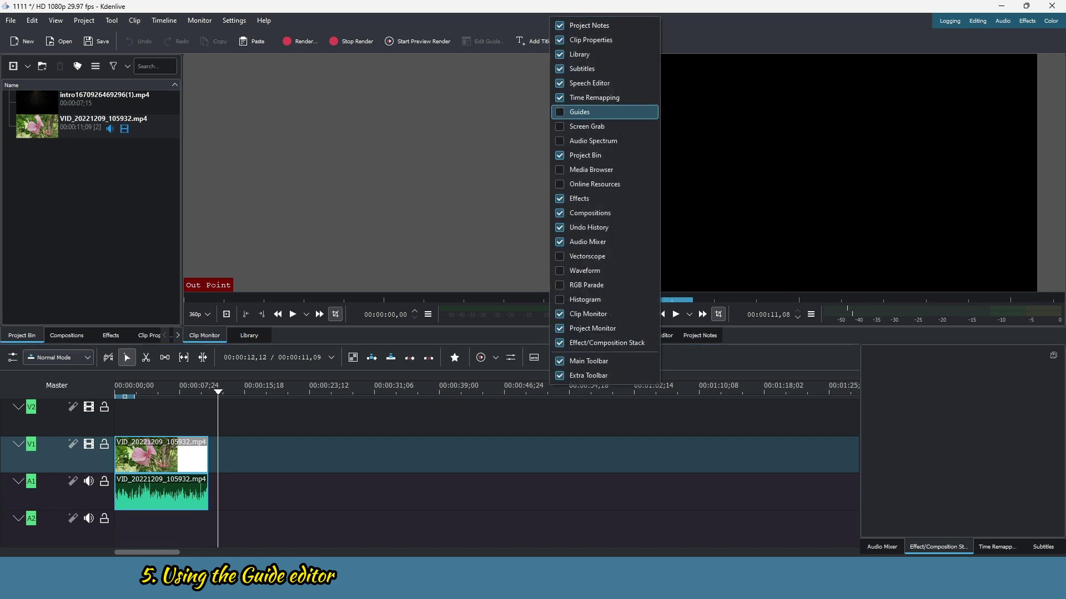
pyautogui.click(579, 112)
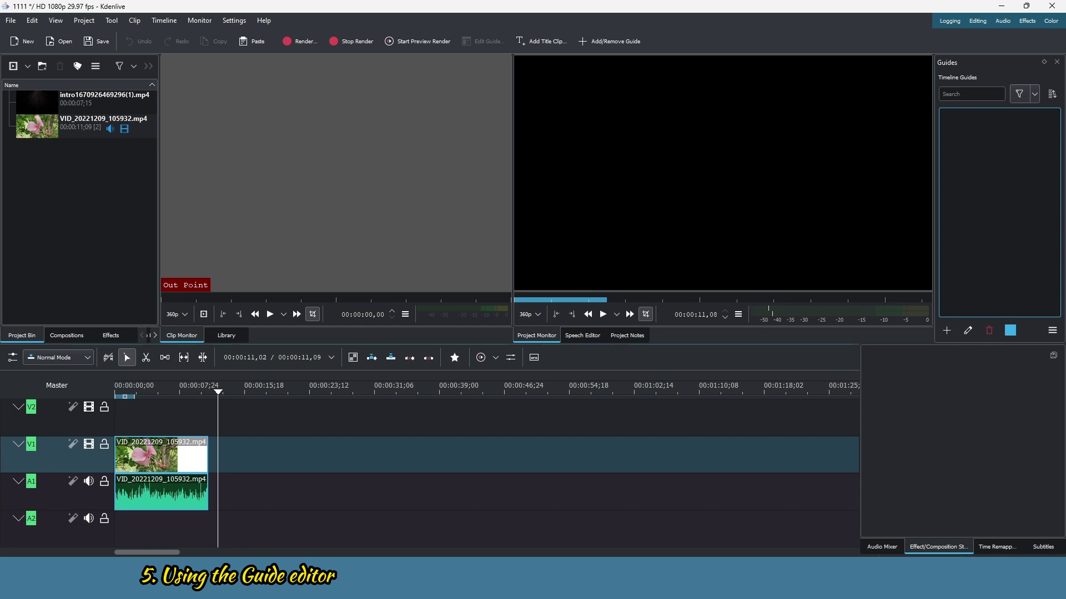
# Add a Category 5 guide with the comment "Chapter 1" at 00:00:05,08 and move it to 00:00:03,12
pyautogui.moveTo(173, 391); pyautogui.dragTo(158, 391)
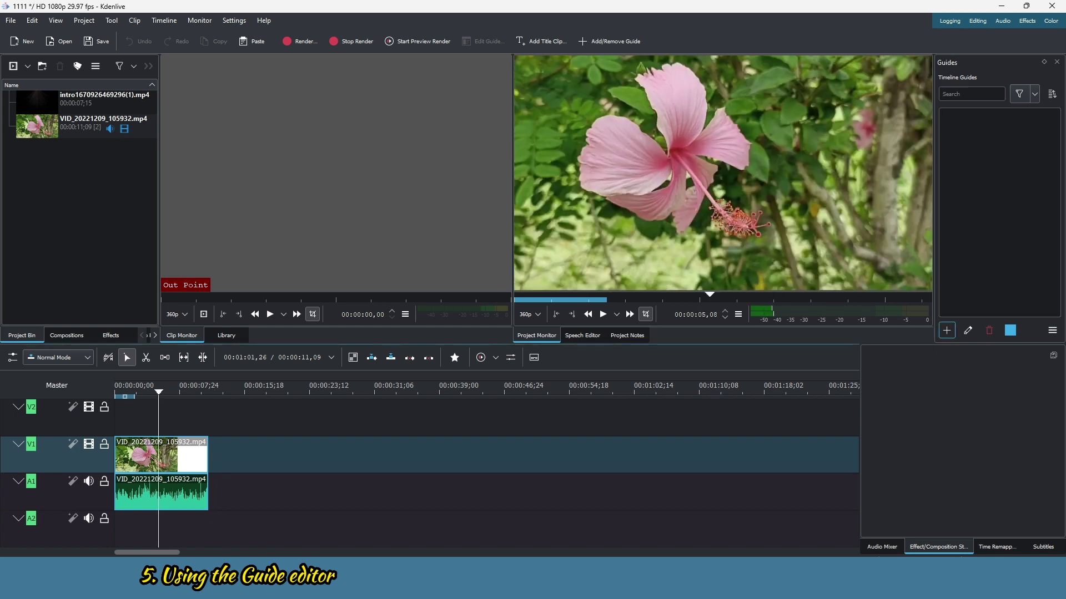
pyautogui.click(946, 330)
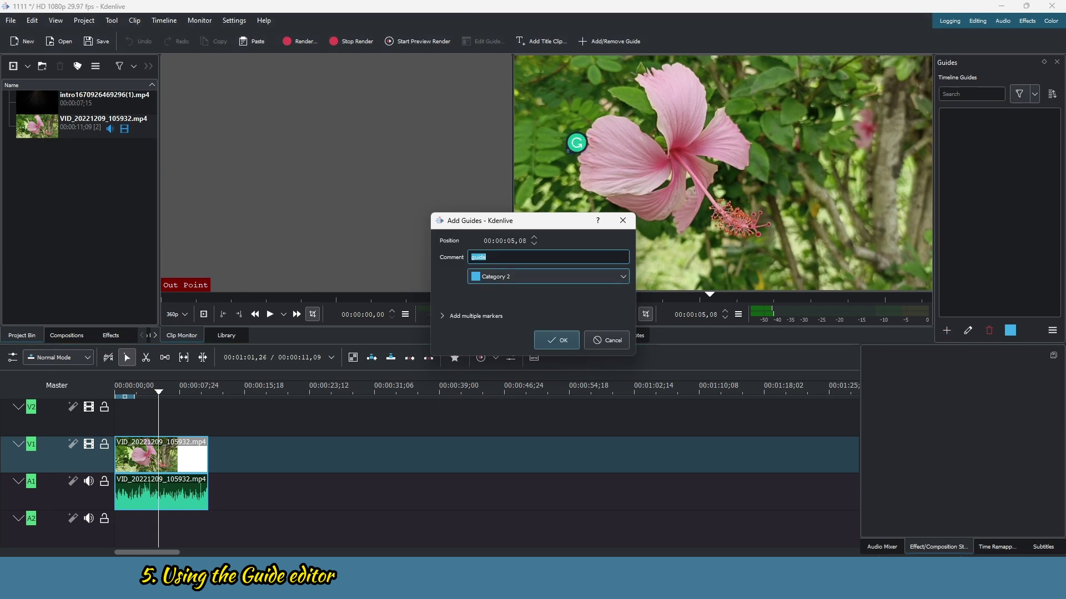
pyautogui.click(548, 276)
pyautogui.click(548, 340)
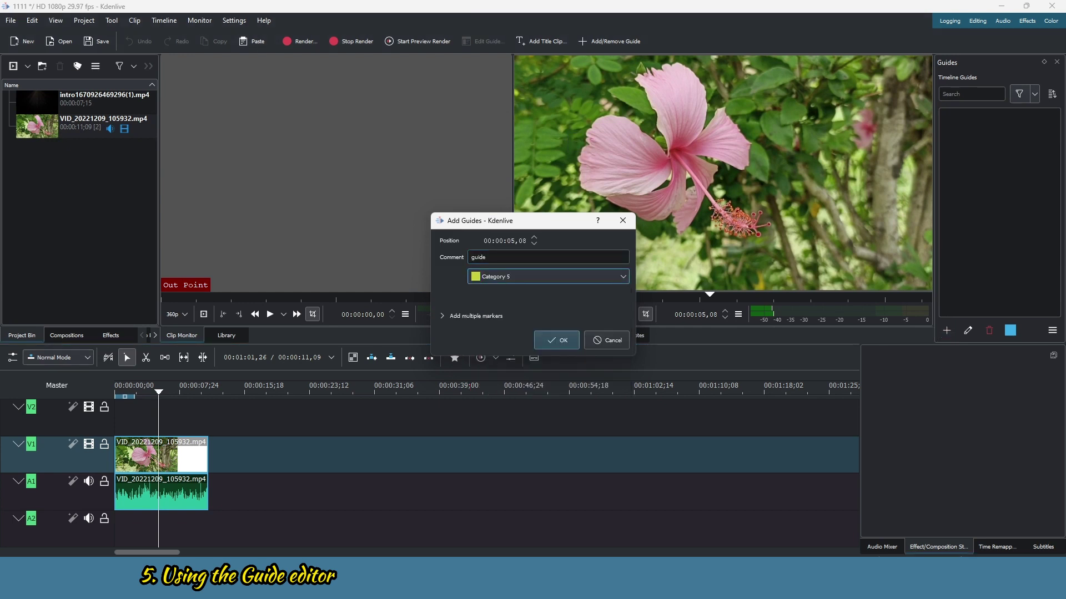
pyautogui.doubleClick(479, 257)
pyautogui.click(488, 257)
pyautogui.press('Return')
pyautogui.moveTo(159, 392)
pyautogui.mouseDown()
pyautogui.moveTo(170, 392)
pyautogui.moveTo(143, 375)
pyautogui.mouseUp()
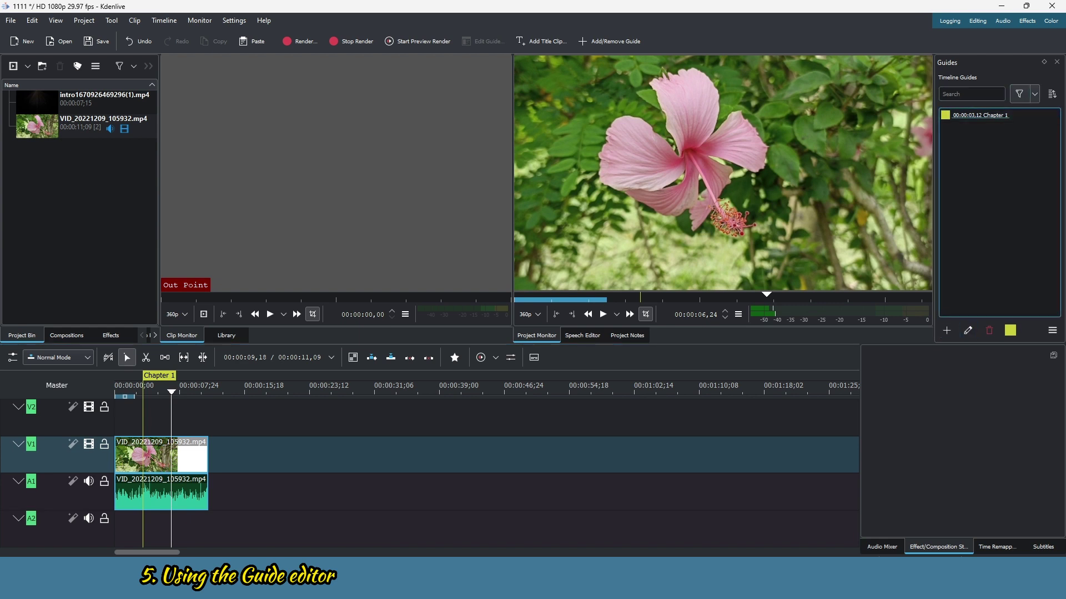
# Look at the settings for a new guide at 00:00:06,24 and the guide import, export and category options
pyautogui.click(946, 331)
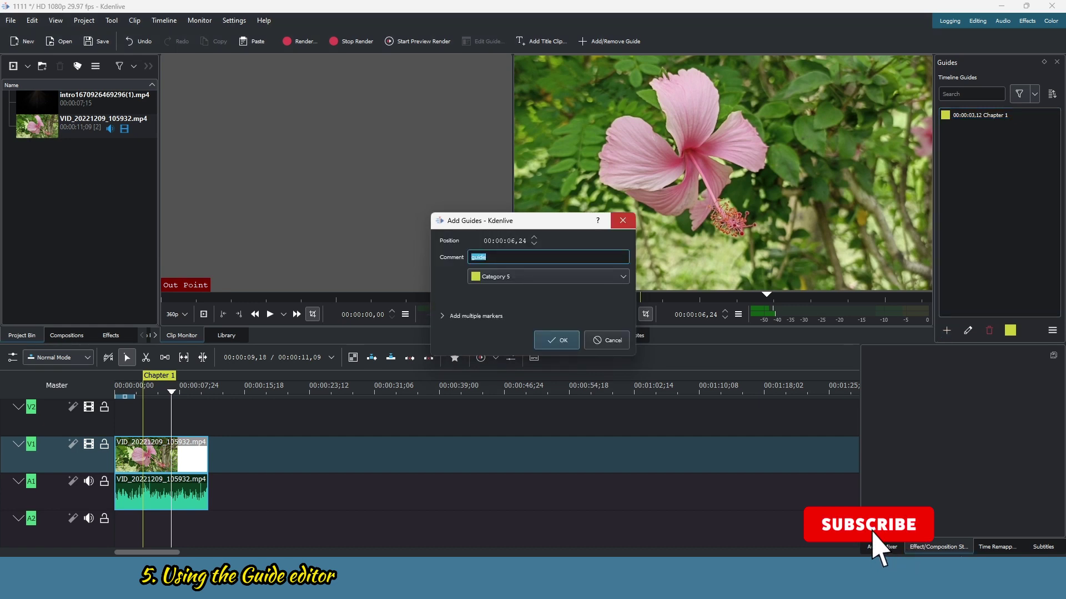
pyautogui.press('Escape')
pyautogui.click(1051, 330)
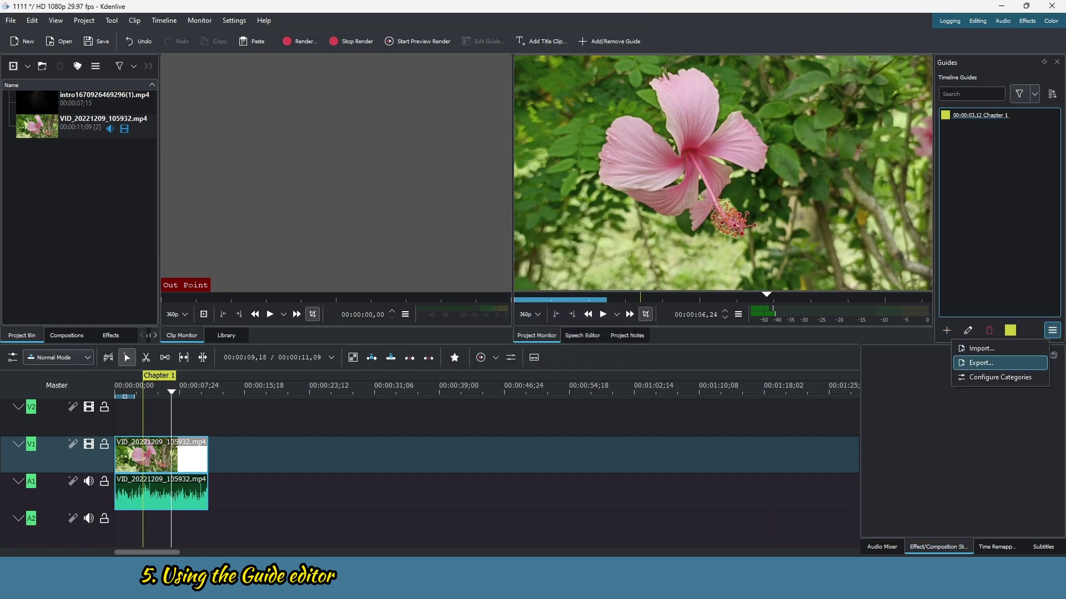
pyautogui.press('Escape')
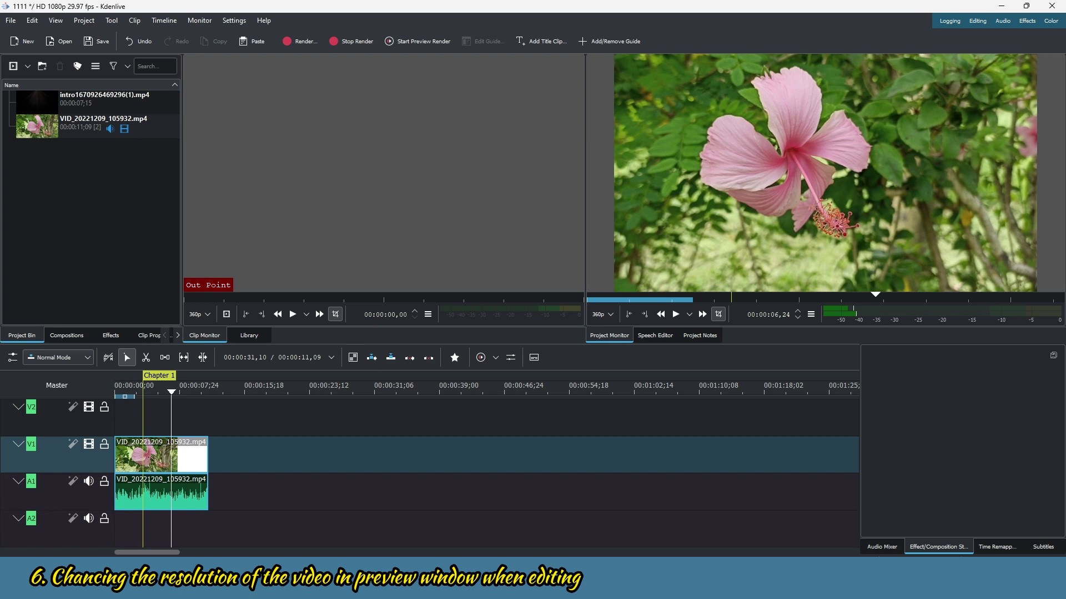
# Set the Project Monitor's preview resolution to 360p
pyautogui.click(603, 314)
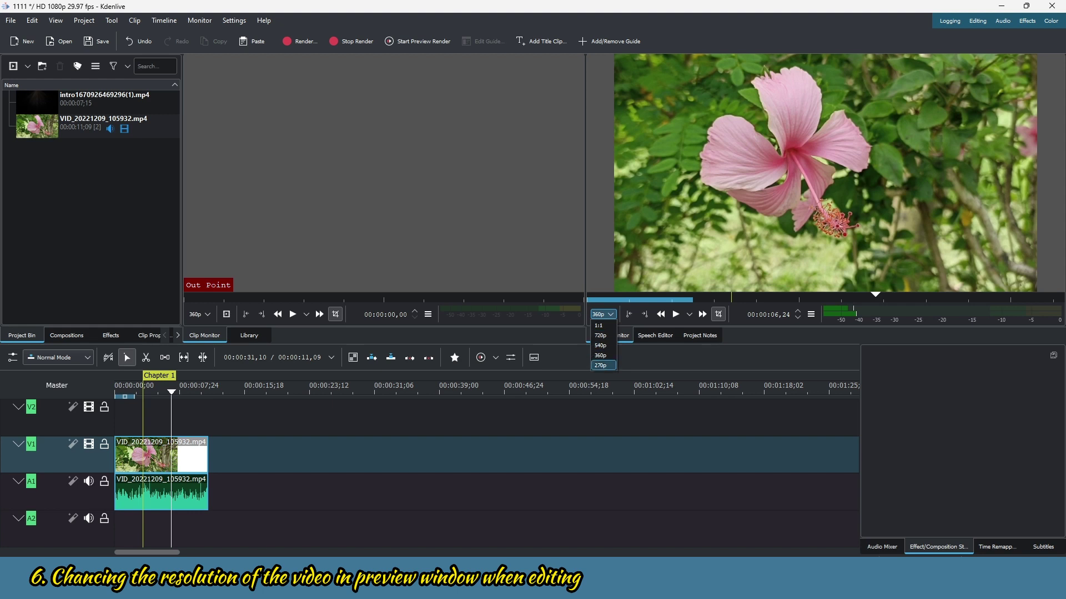
pyautogui.click(600, 355)
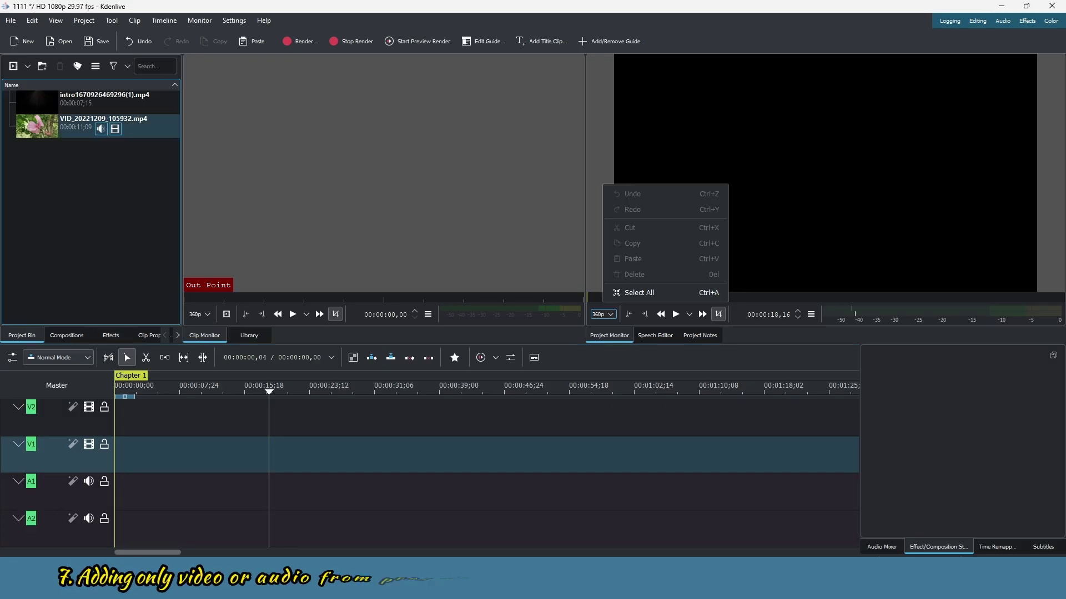
# Place VID_20221209_105932.mp4 from the project bin on tracks V1 and A1, starting at the beginning of the timeline
pyautogui.click(119, 126)
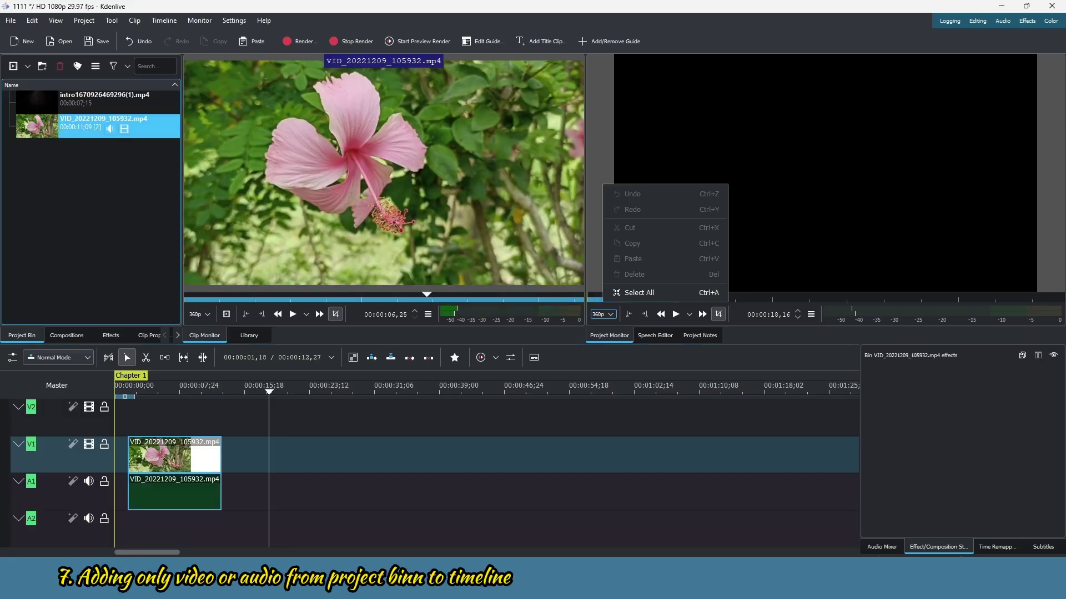
pyautogui.moveTo(127, 455); pyautogui.dragTo(115, 455)
pyautogui.click(174, 492)
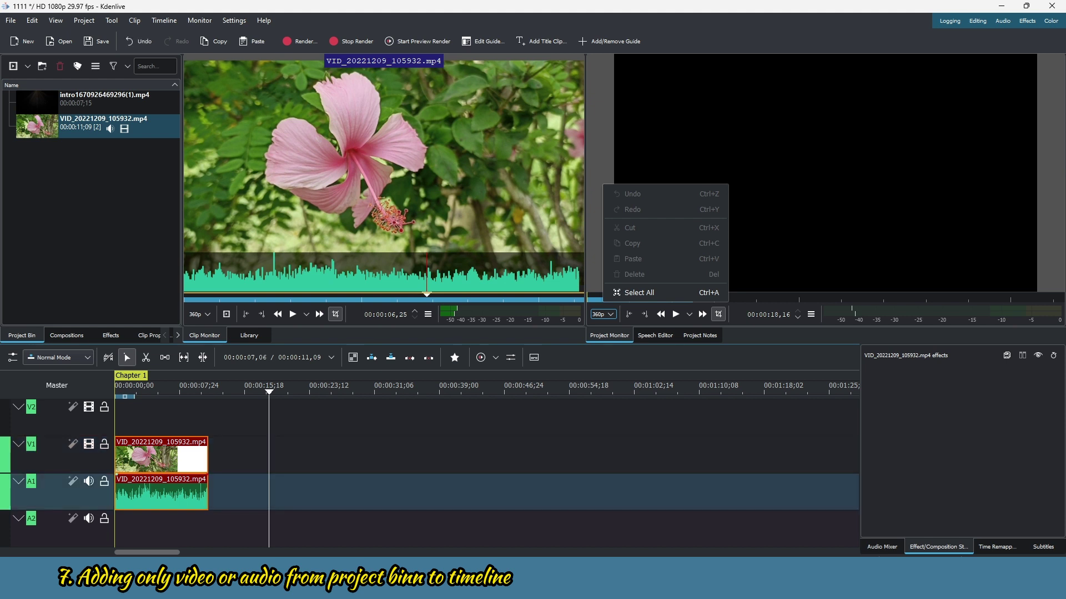
# Delete the VID_20221209_105932.mp4 clip from tracks V1 and A1
pyautogui.rightClick(175, 464)
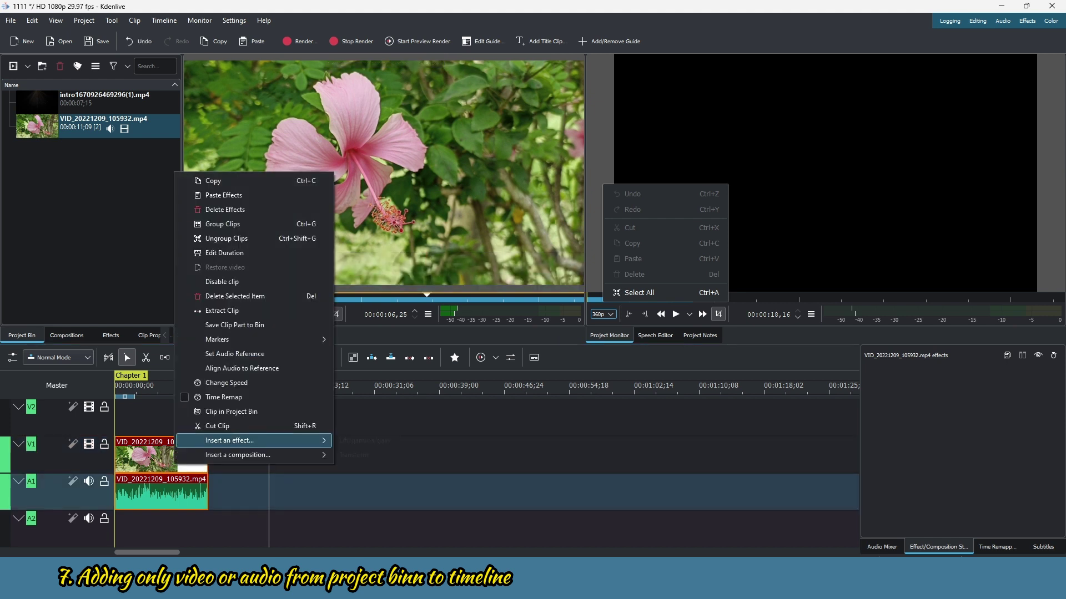
pyautogui.click(161, 456)
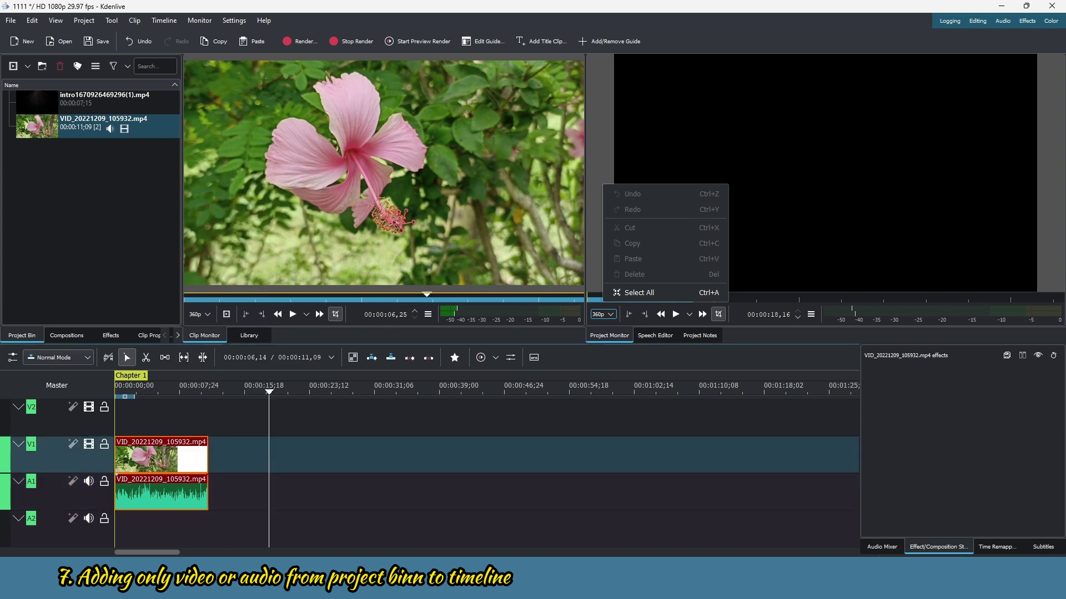
pyautogui.press('Delete')
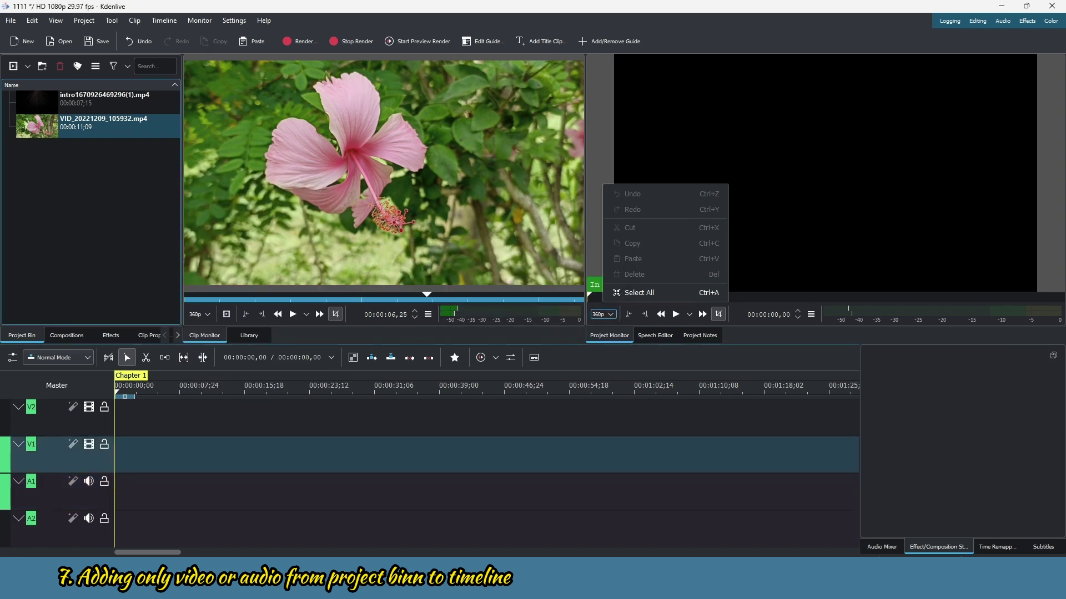
# Place only the video of VID_20221209_105932.mp4 from the project bin at the start of track V1
pyautogui.moveTo(114, 127)
pyautogui.moveTo(115, 128); pyautogui.dragTo(145, 455)
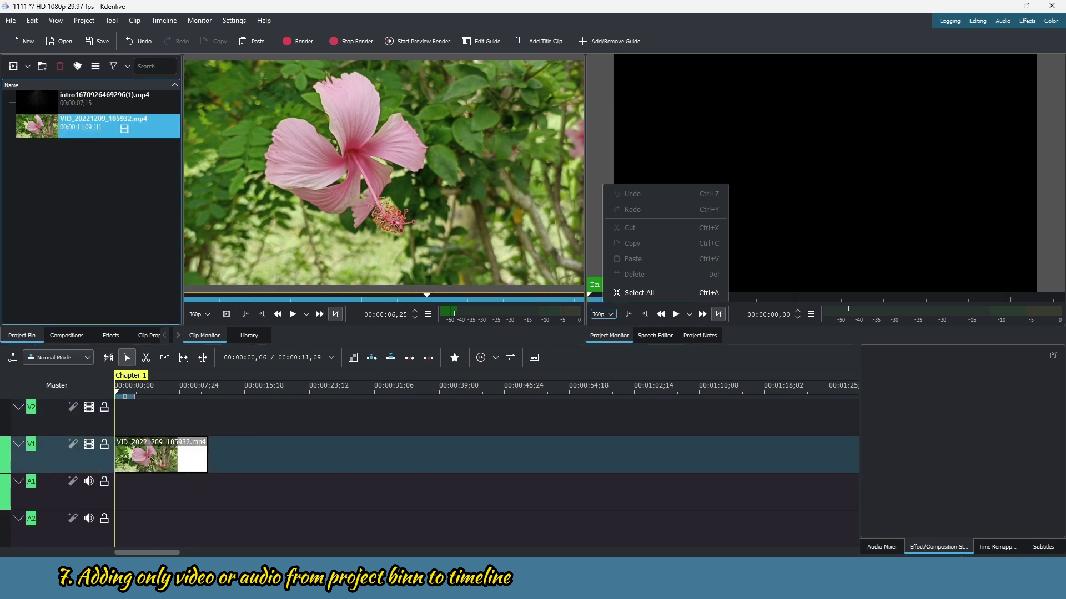
pyautogui.moveTo(133, 455); pyautogui.dragTo(133, 455)
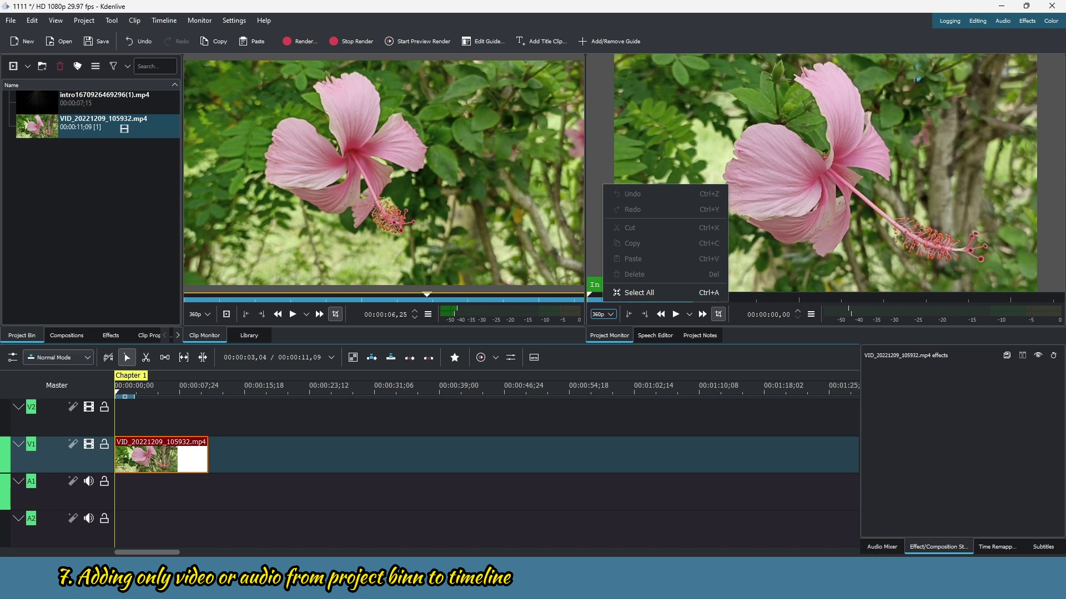
# Place only the audio of VID_20221209_105932.mp4 from the project bin on track A1, starting at about 18 seconds
pyautogui.moveTo(110, 128)
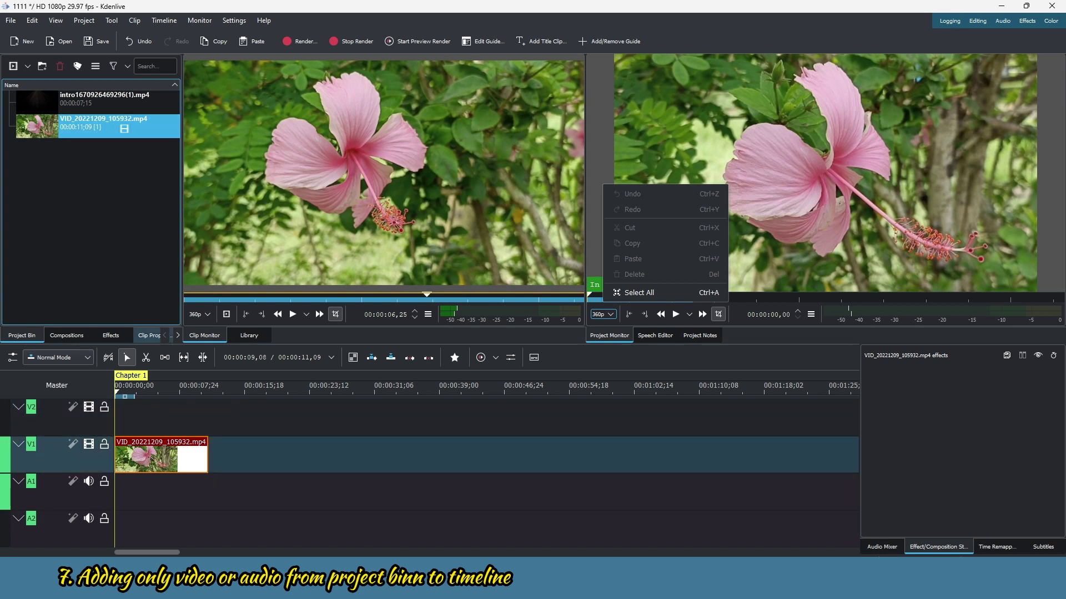
pyautogui.moveTo(110, 128); pyautogui.dragTo(271, 492)
pyautogui.click(162, 455)
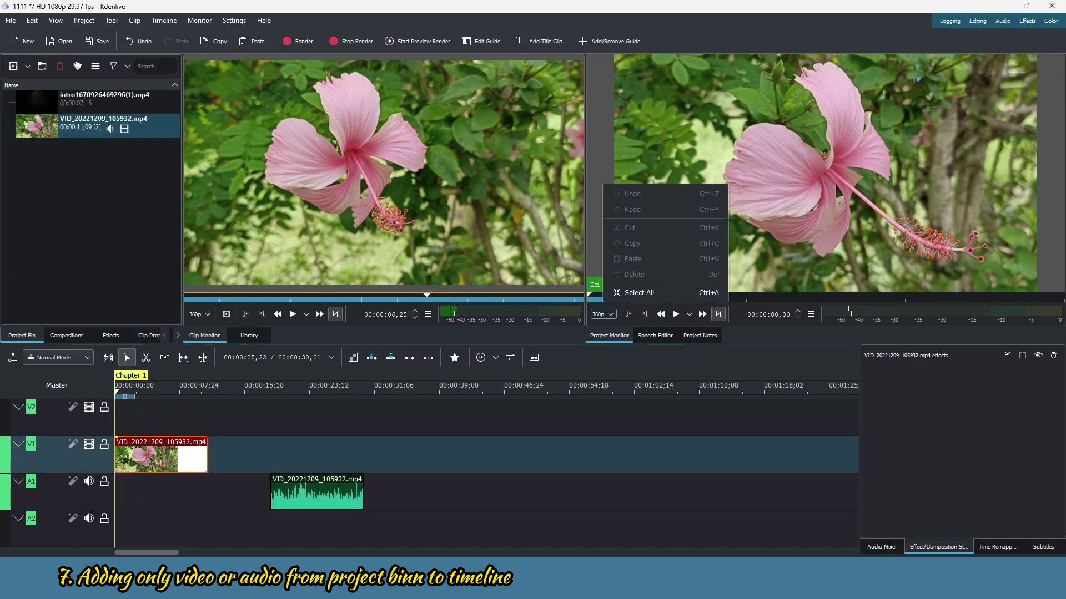
# Restore the audio of the video-only clip on V1 and open the options of the audio-only clip on A1
pyautogui.rightClick(163, 452)
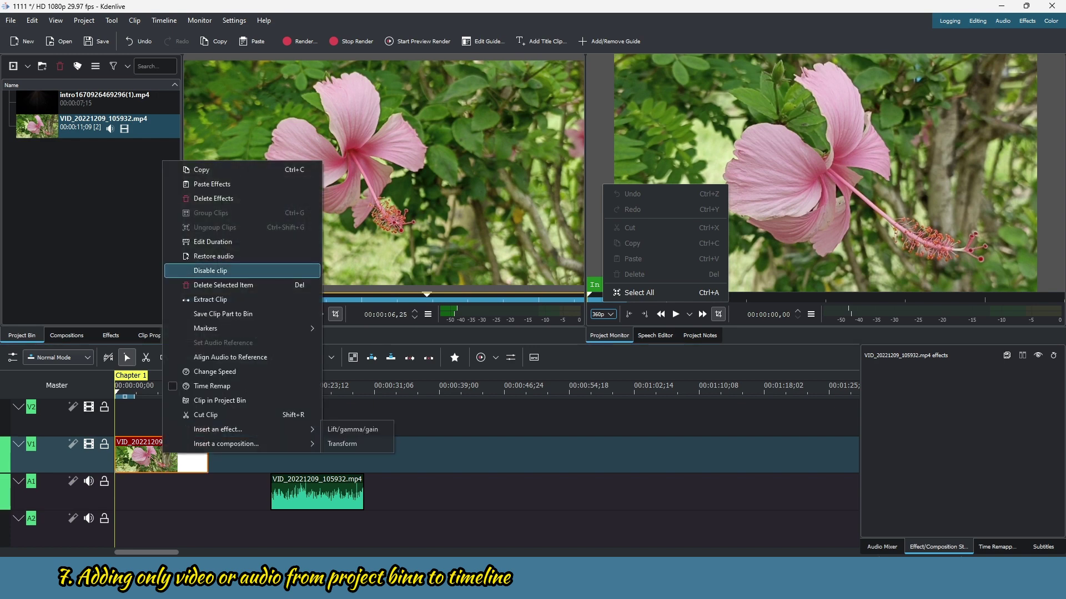
pyautogui.click(213, 256)
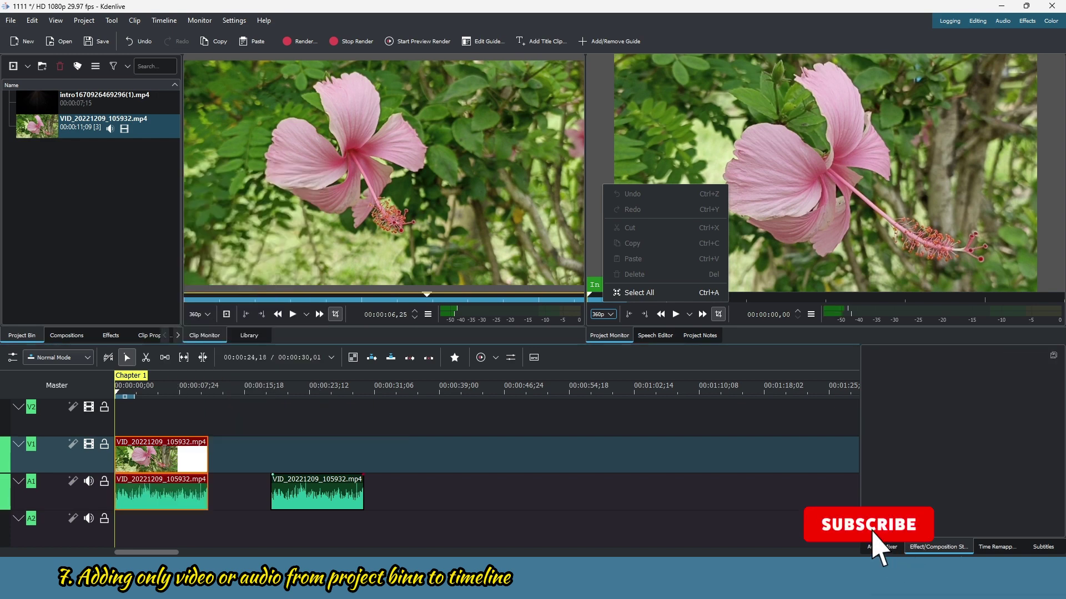
pyautogui.click(320, 486)
pyautogui.rightClick(320, 486)
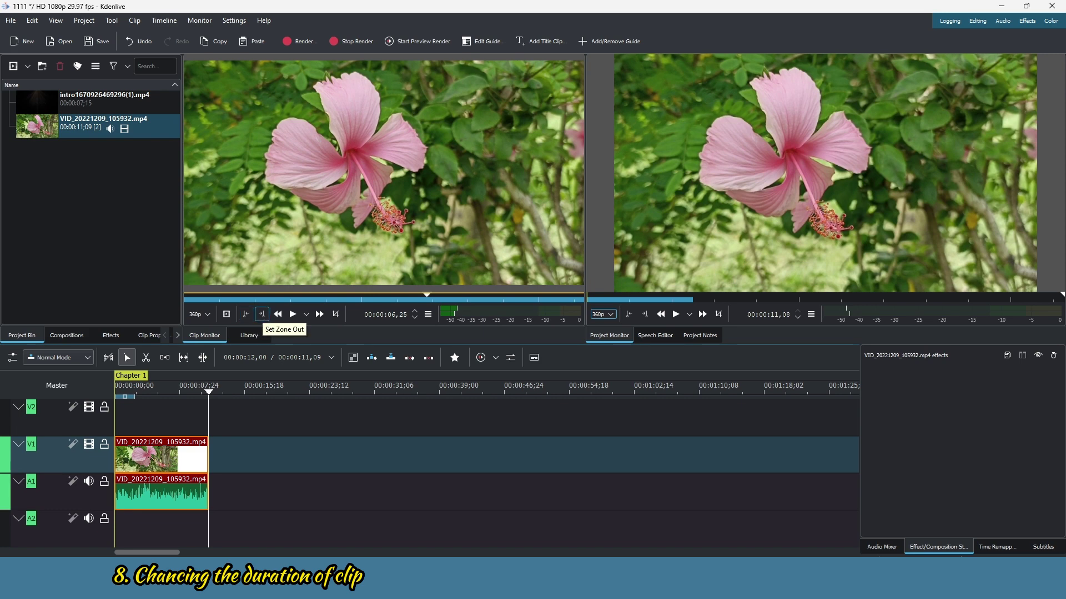
# Set the duration of the VID_20221209_105932.mp4 clip on the timeline to 00:00:08,00
pyautogui.click(261, 314)
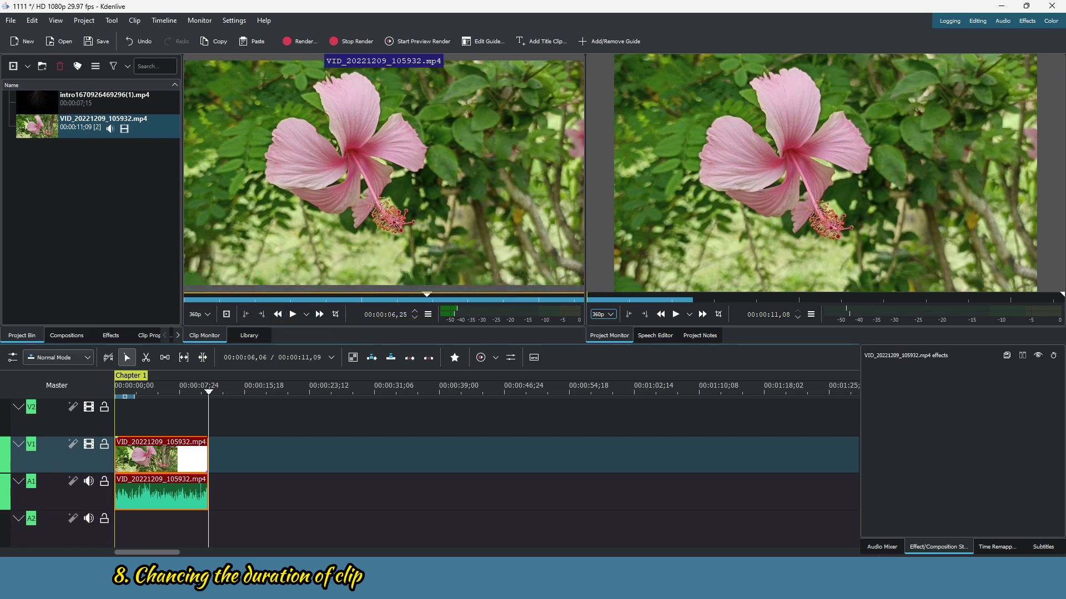
pyautogui.rightClick(174, 457)
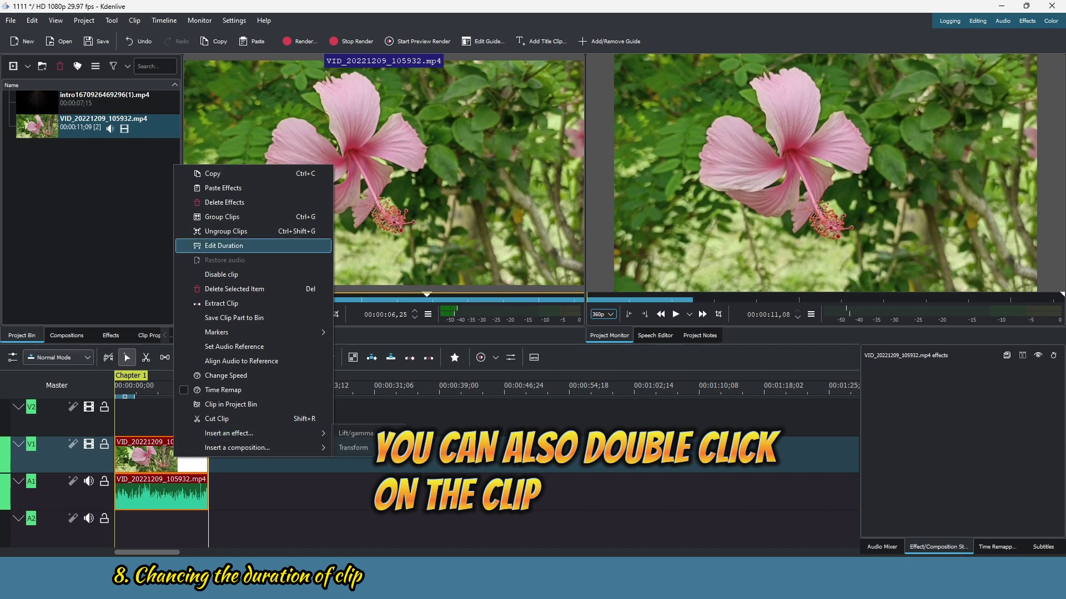
pyautogui.click(224, 245)
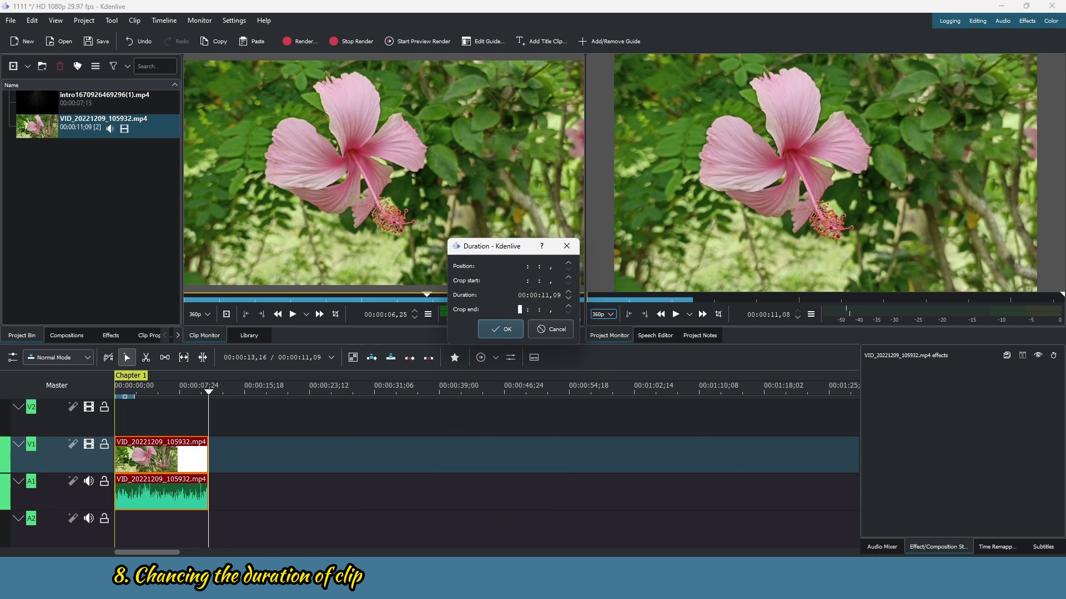
pyautogui.click(546, 294)
pyautogui.moveTo(546, 294); pyautogui.dragTo(553, 295)
pyautogui.press('BackSpace')
pyautogui.press('BackSpace')
pyautogui.click(546, 295)
pyautogui.write('8,')
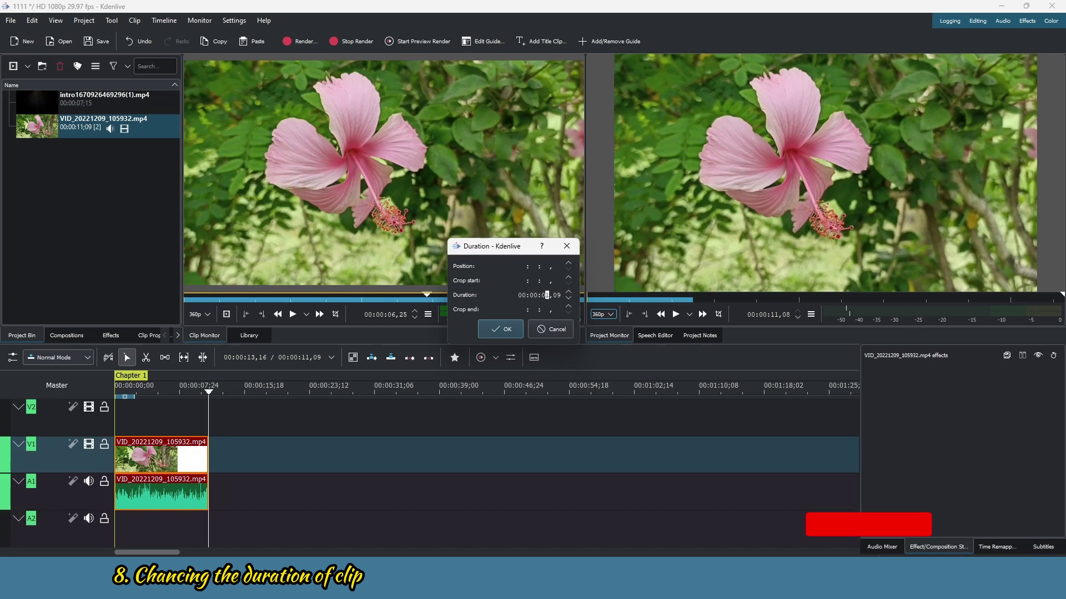
pyautogui.write('00')
pyautogui.press('Return')
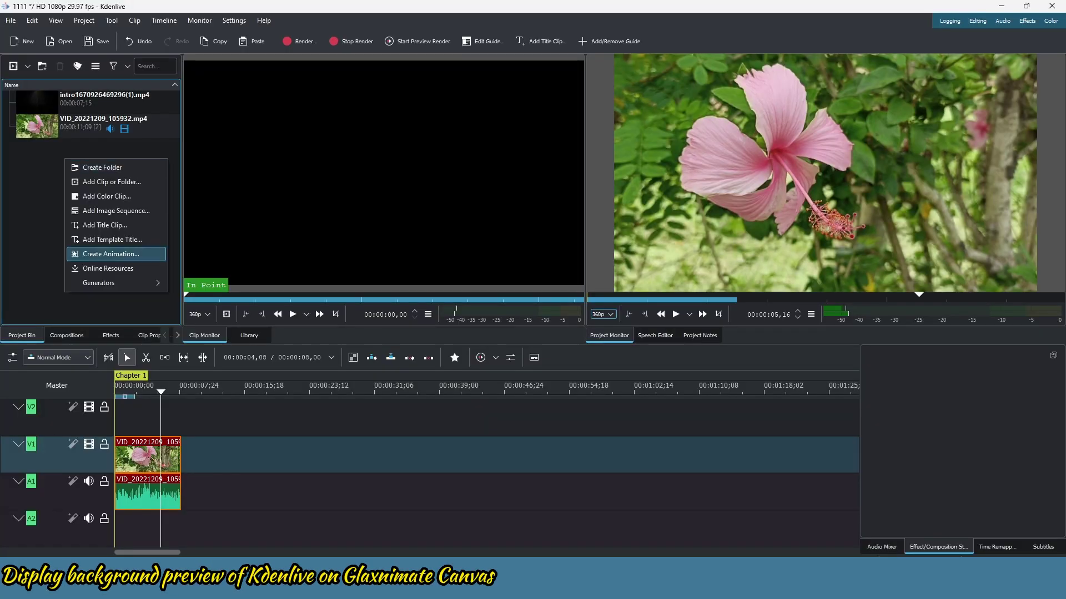
# Create an animation clip in Glaxnimate, saved as animation-0045.json with a duration of 00:00:05,00
pyautogui.click(110, 254)
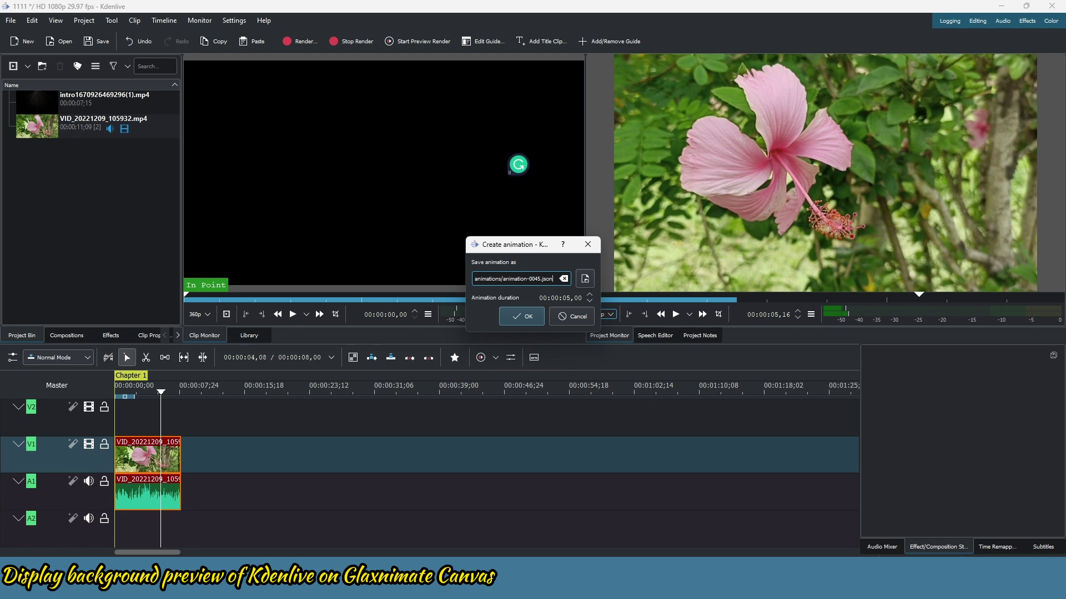
pyautogui.press('Return')
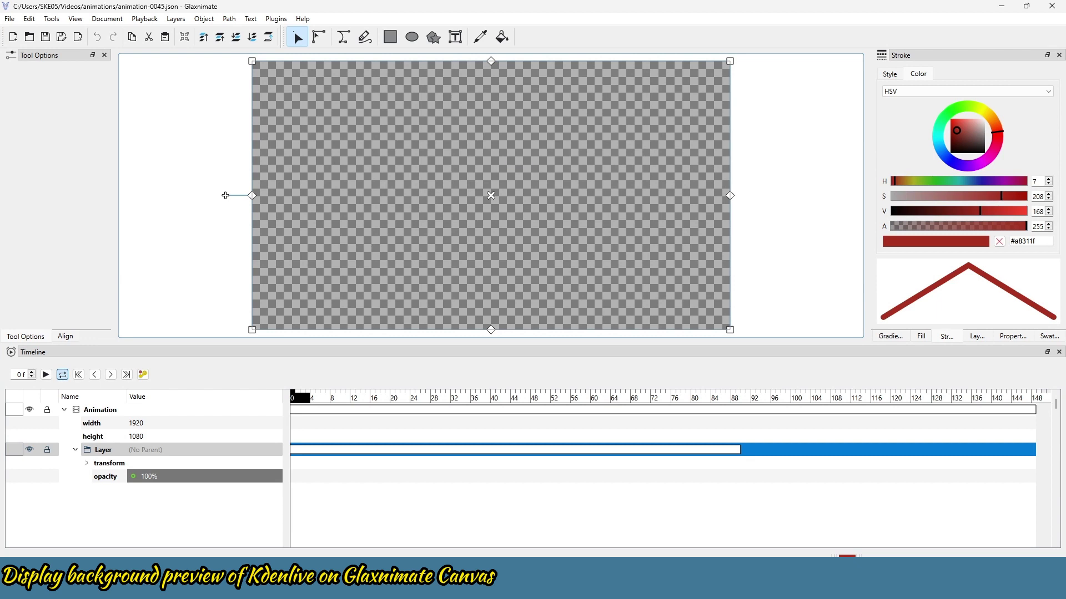
# Draw two dark blue ellipses side by side, one outlined in green #64a81f and one in red #a8311f, and space them apart
pyautogui.press('e')
pyautogui.moveTo(435, 143); pyautogui.dragTo(464, 250)
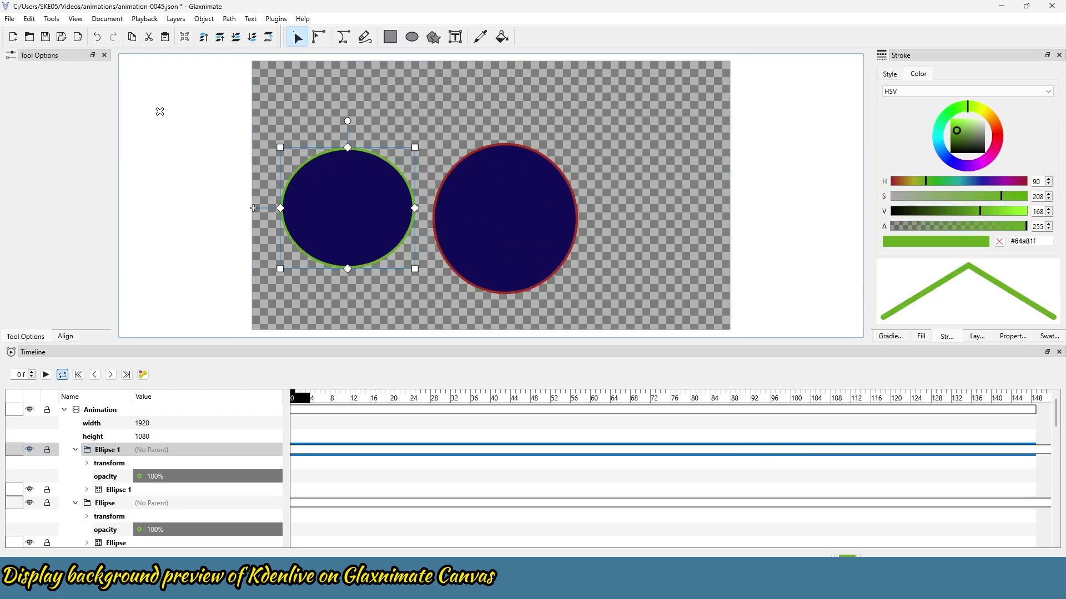
pyautogui.moveTo(347, 208); pyautogui.dragTo(351, 208)
pyautogui.moveTo(505, 218)
pyautogui.mouseDown()
pyautogui.moveTo(592, 184)
pyautogui.moveTo(582, 189)
pyautogui.mouseUp()
pyautogui.moveTo(351, 208); pyautogui.dragTo(364, 195)
pyautogui.press('Escape')
pyautogui.click(364, 195)
# Turn on keyframe recording and, at frame 12, move the green-outlined ellipse over the other one, giving that one a teal outline and lighter blue fill
pyautogui.click(142, 374)
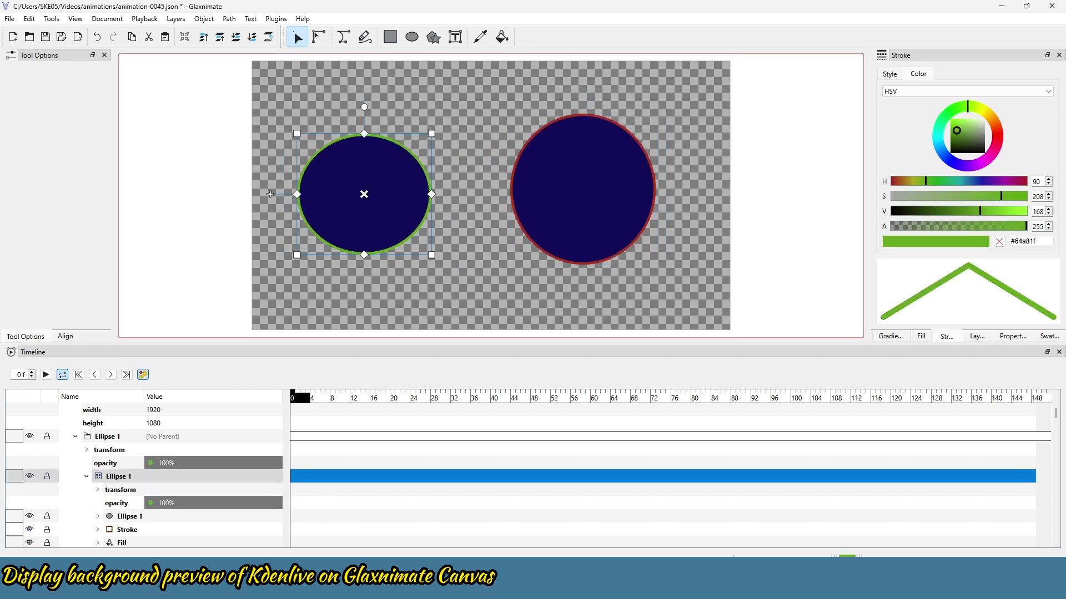
pyautogui.moveTo(292, 398); pyautogui.dragTo(350, 398)
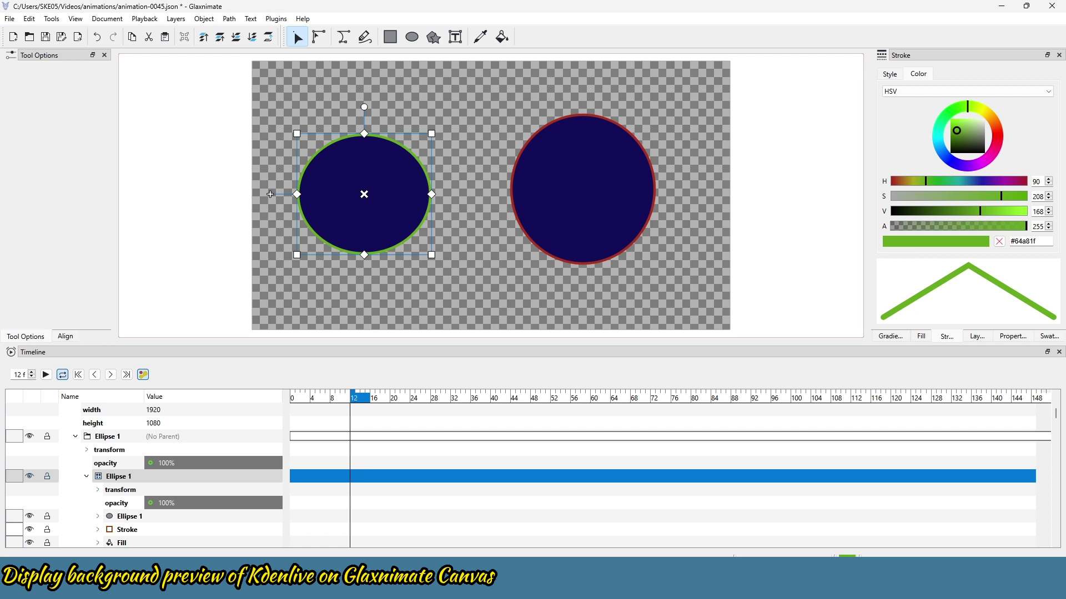
pyautogui.moveTo(270, 194); pyautogui.dragTo(401, 189)
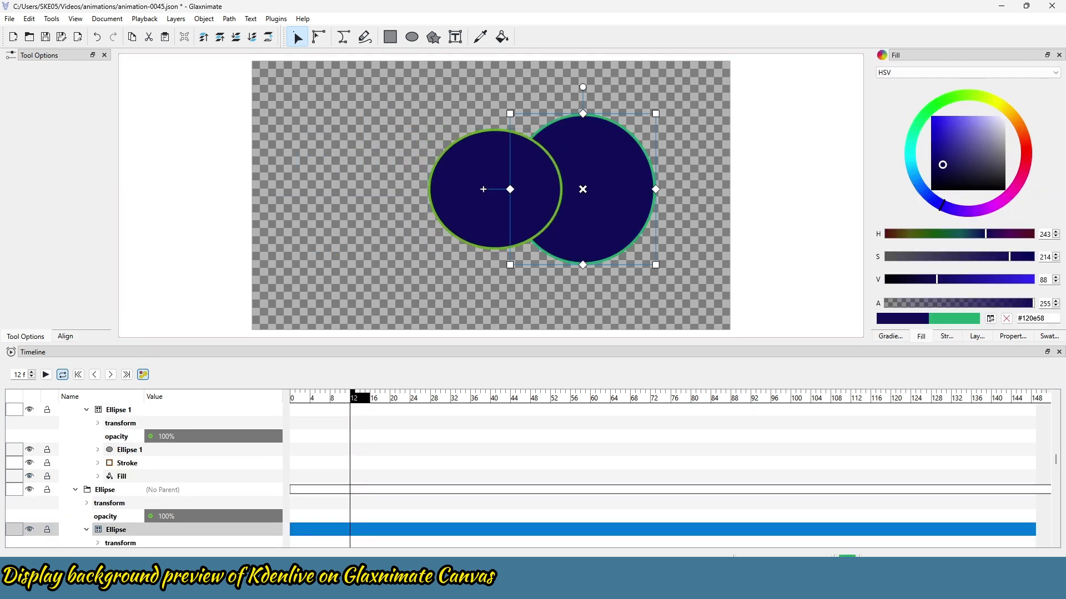
pyautogui.moveTo(942, 165)
pyautogui.mouseDown()
pyautogui.moveTo(974, 96)
pyautogui.moveTo(941, 102)
pyautogui.moveTo(915, 128)
pyautogui.mouseUp()
# At frame 24, move the green-outlined ellipse back to the left and set its fill to dark red #58180e
pyautogui.moveTo(352, 397); pyautogui.dragTo(411, 397)
pyautogui.hotkey('ctrl', 'z')
pyautogui.hotkey('ctrl', 'z')
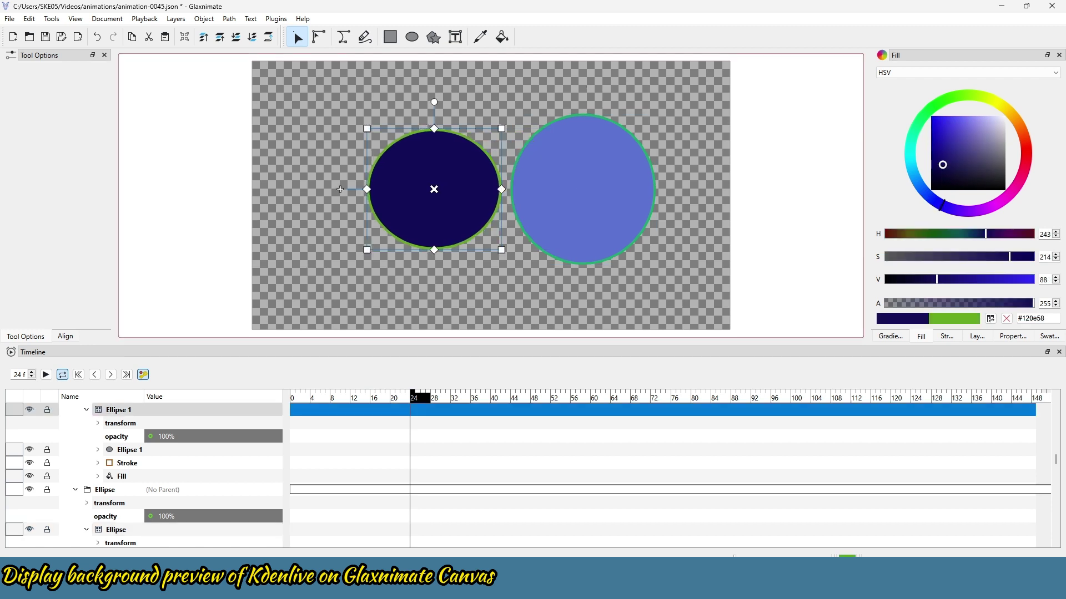
pyautogui.hotkey('ctrl', 'z')
pyautogui.hotkey('ctrl', 'z')
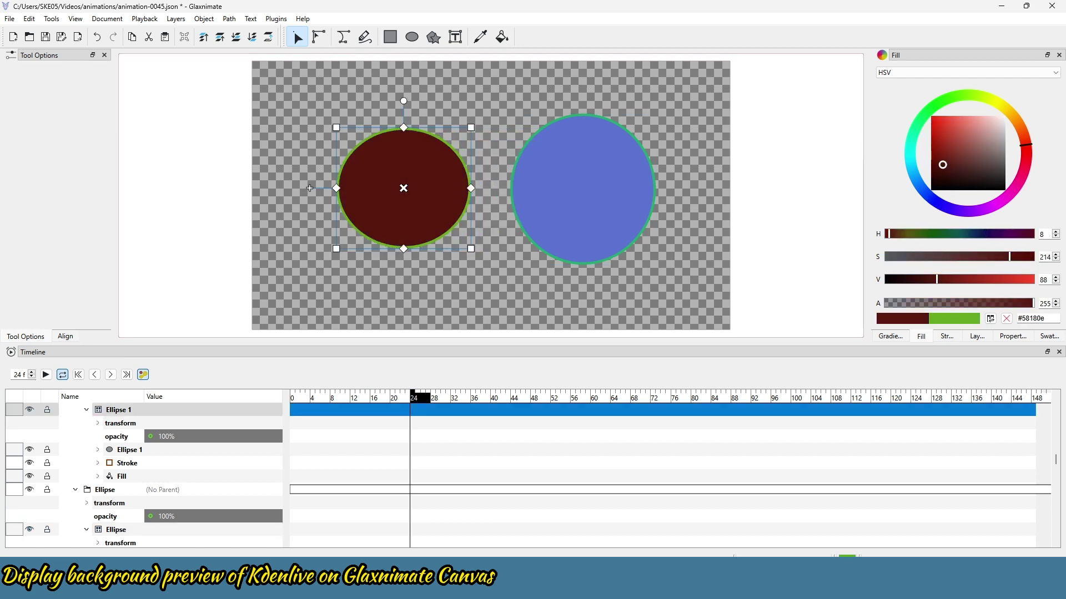
pyautogui.press('Escape')
# At frame 43, set the teal-outlined ellipse's fill to magenta #d15ccf and move it left, partly behind the dark red ellipse
pyautogui.click(505, 398)
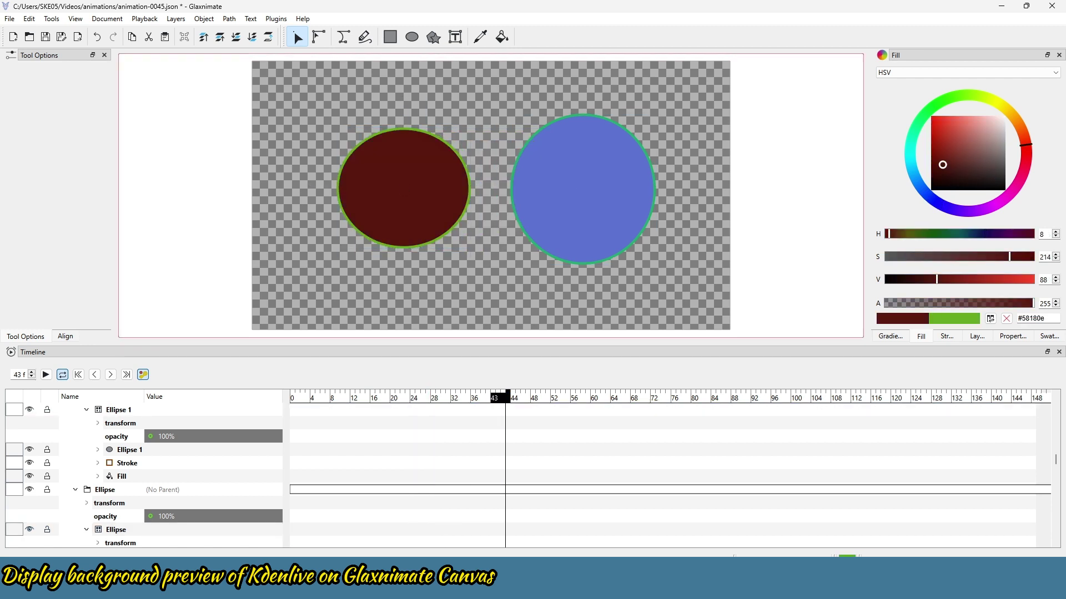
pyautogui.click(582, 189)
pyautogui.hotkey('ctrl', 'z')
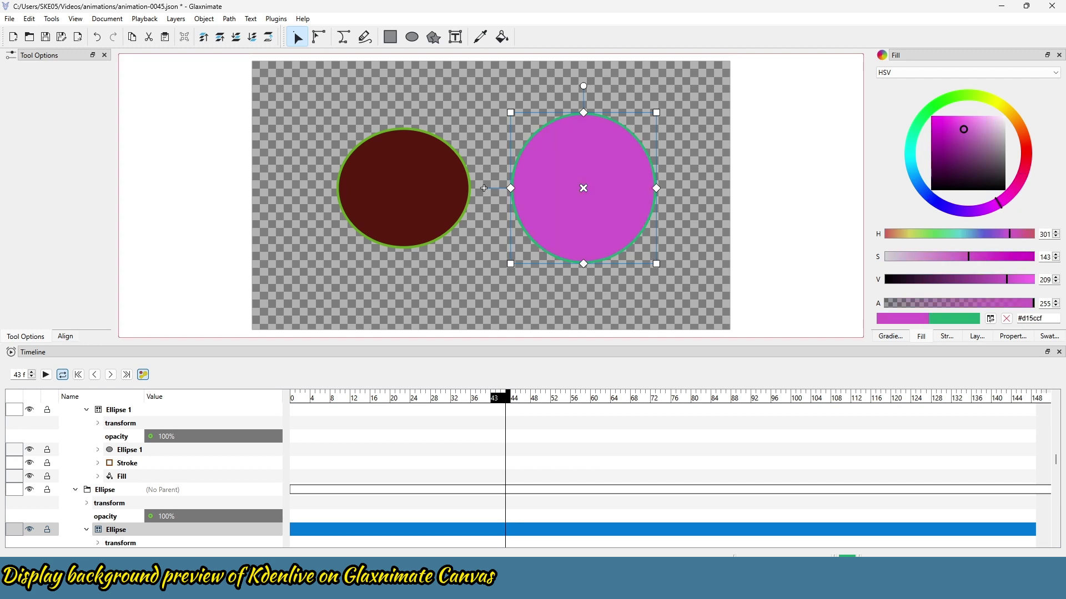
pyautogui.hotkey('ctrl', 'z')
pyautogui.press('Escape')
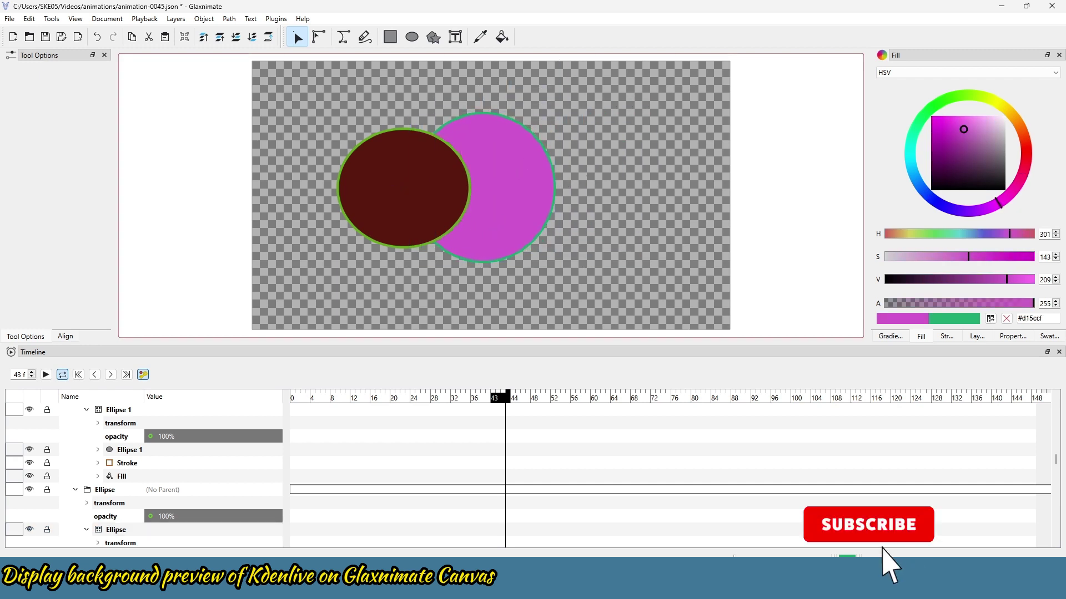
# Turn off keyframe recording, save the animation and close Glaxnimate to return to Kdenlive
pyautogui.click(143, 374)
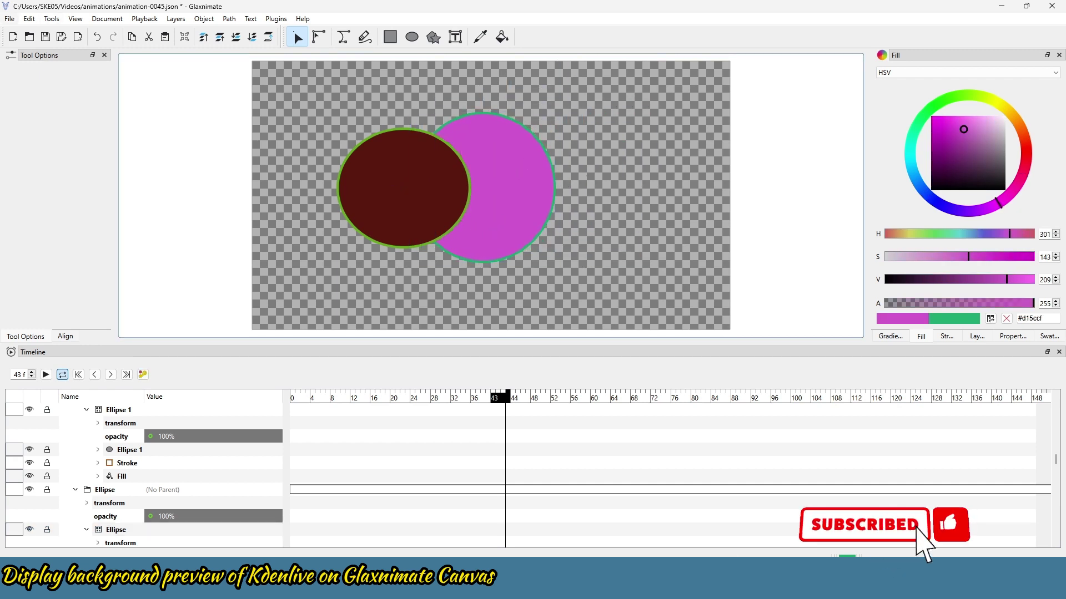
pyautogui.click(9, 18)
pyautogui.press('Return')
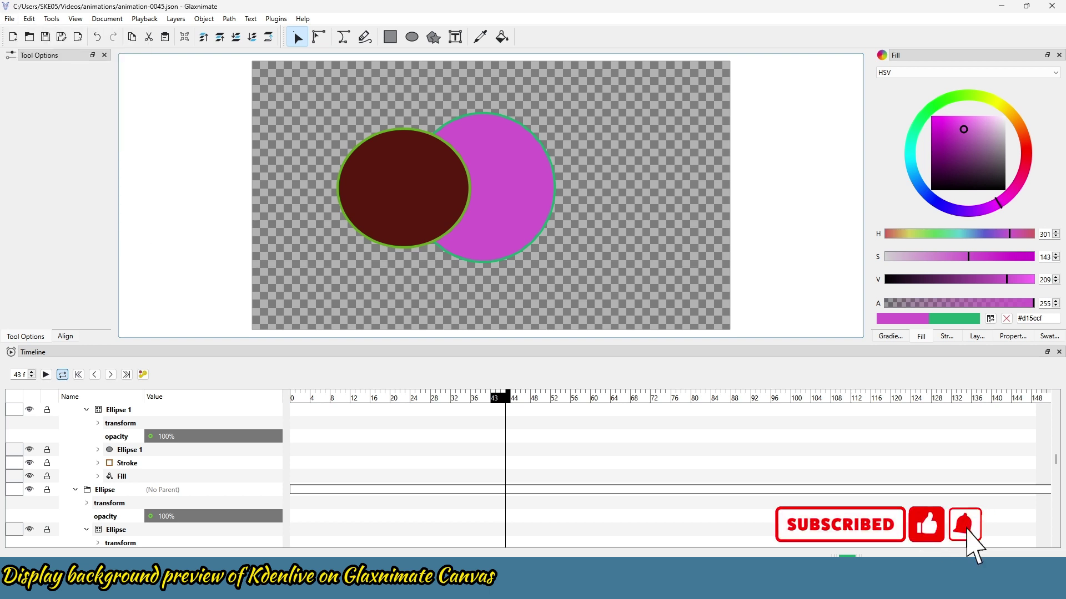
pyautogui.click(1051, 5)
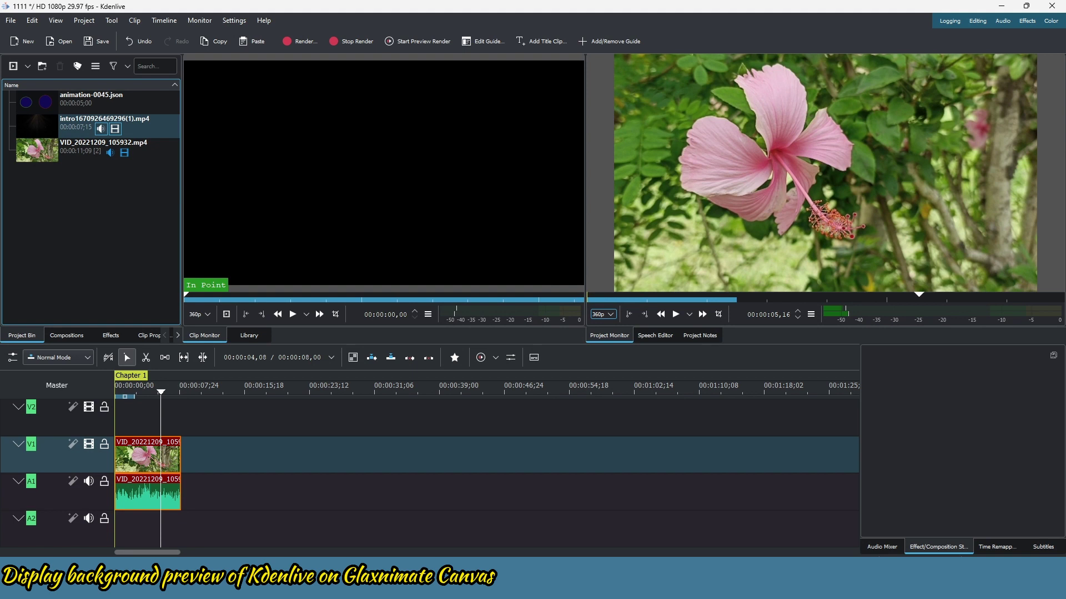
# Place animation-0045.json on track V2 above the video clip, starting at about 2.5 seconds, and play the timeline from 00:00:01,18
pyautogui.click(94, 106)
pyautogui.moveTo(91, 98); pyautogui.dragTo(156, 417)
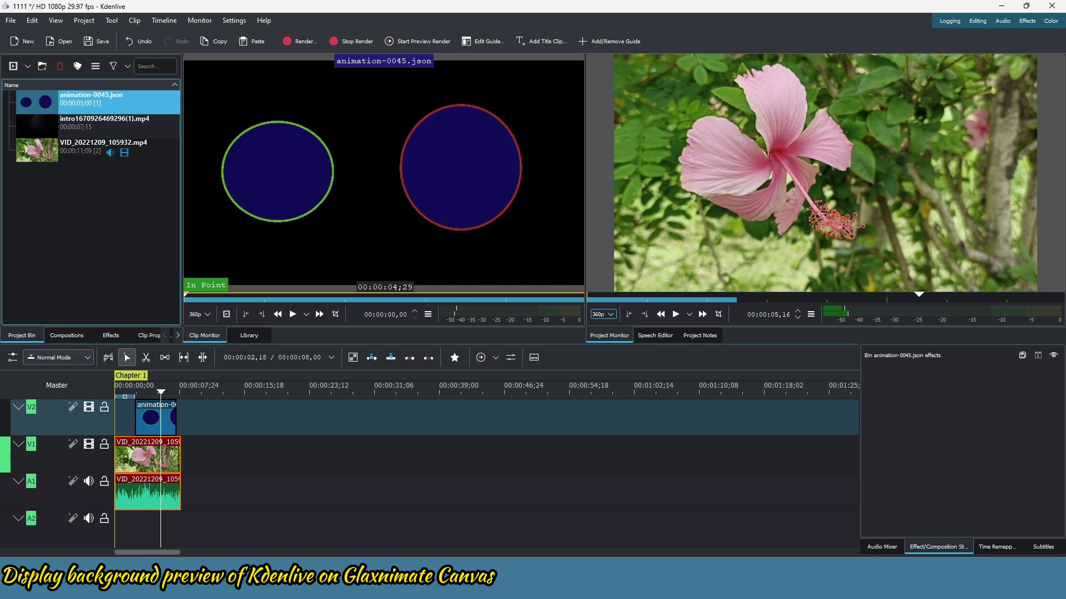
pyautogui.click(127, 392)
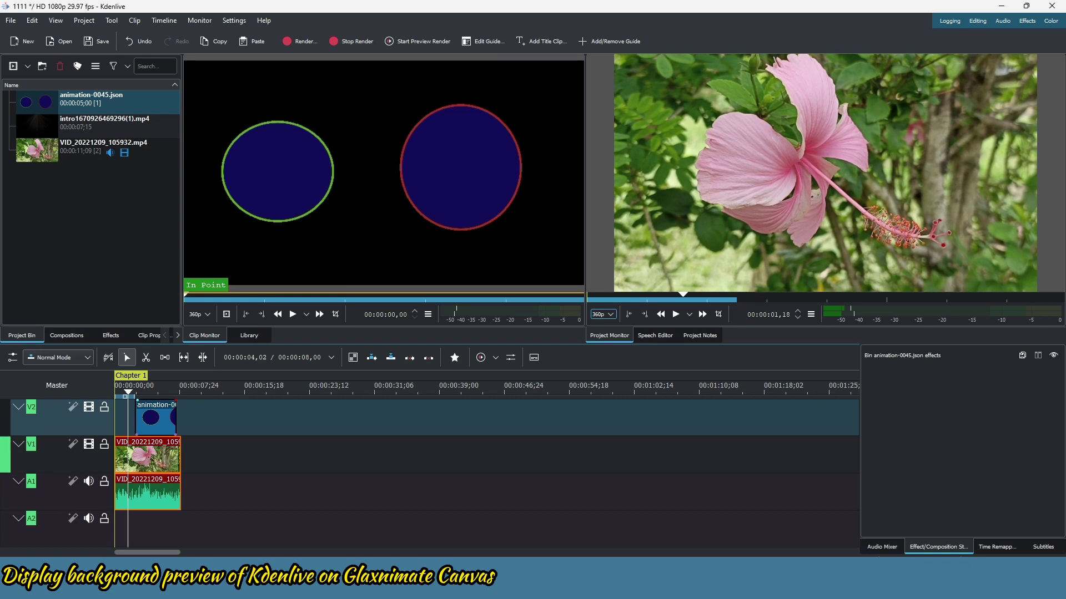
pyautogui.press('space')
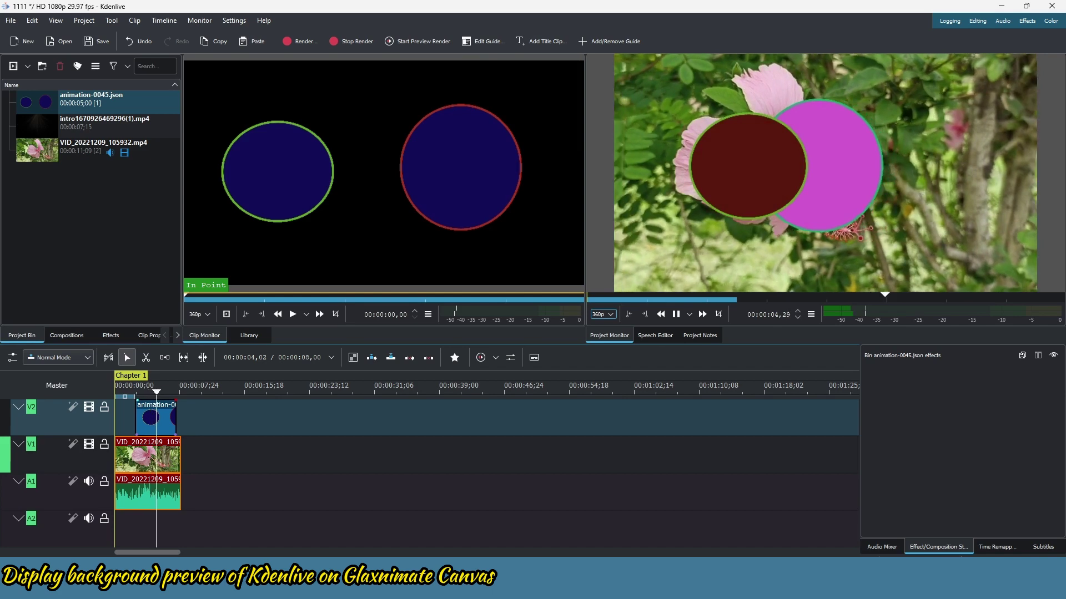
pyautogui.press('space')
# Stop playback at about 00:00:04,20, open the V2 animation clip in Glaxnimate, then save it and return to Kdenlive
pyautogui.click(153, 391)
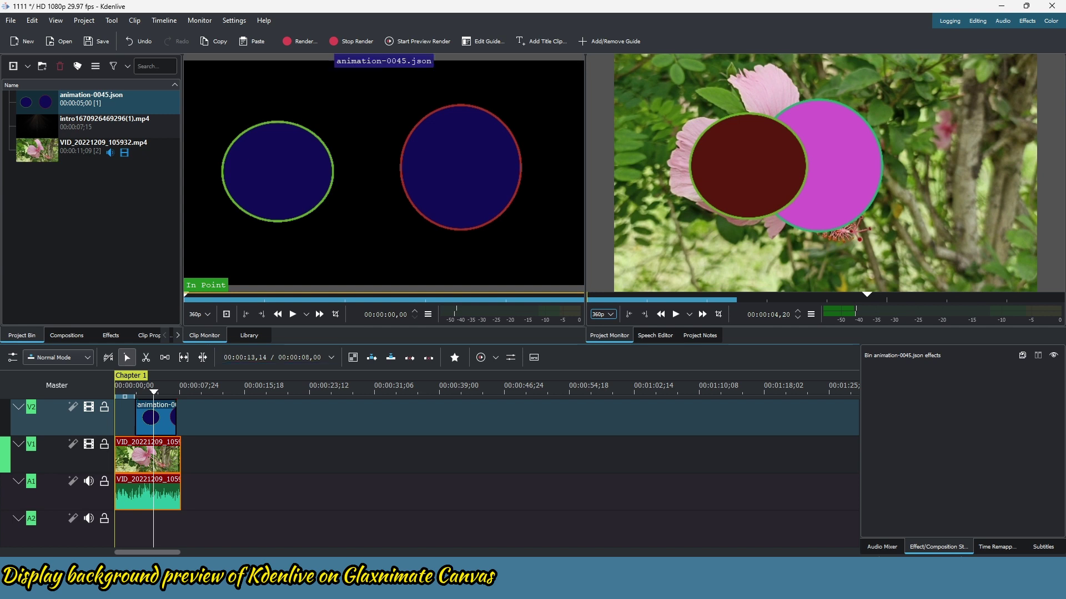
pyautogui.doubleClick(162, 419)
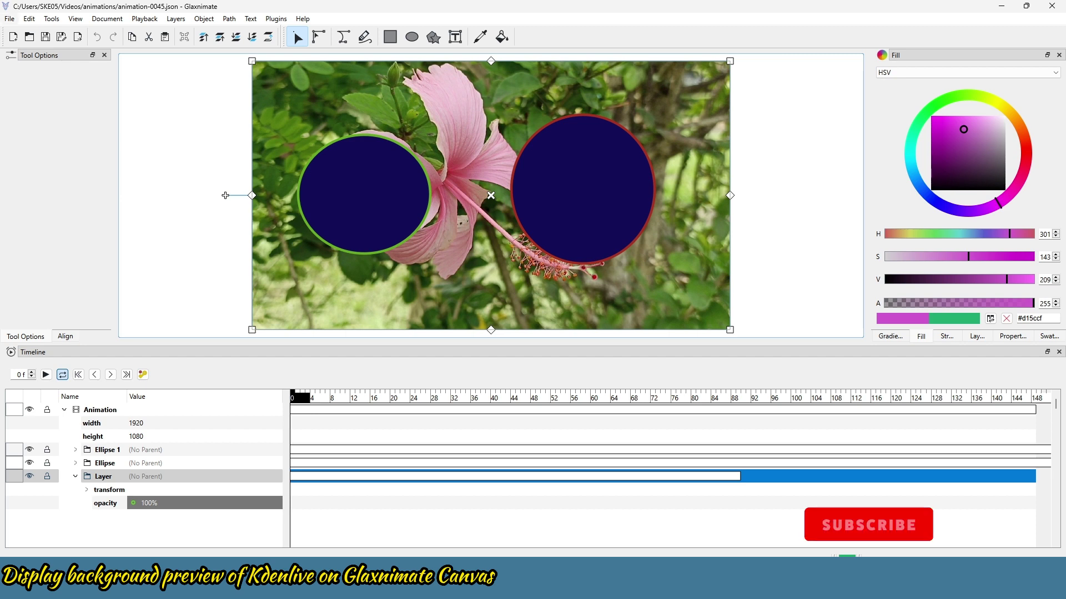
pyautogui.hotkey('alt', 'f')
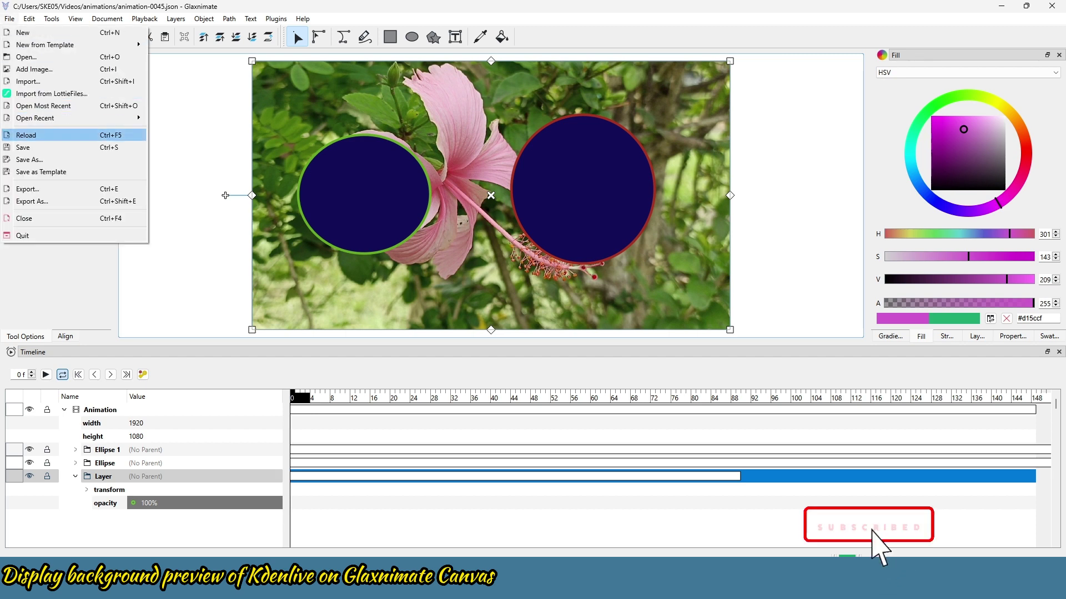
pyautogui.click(23, 147)
pyautogui.click(1052, 6)
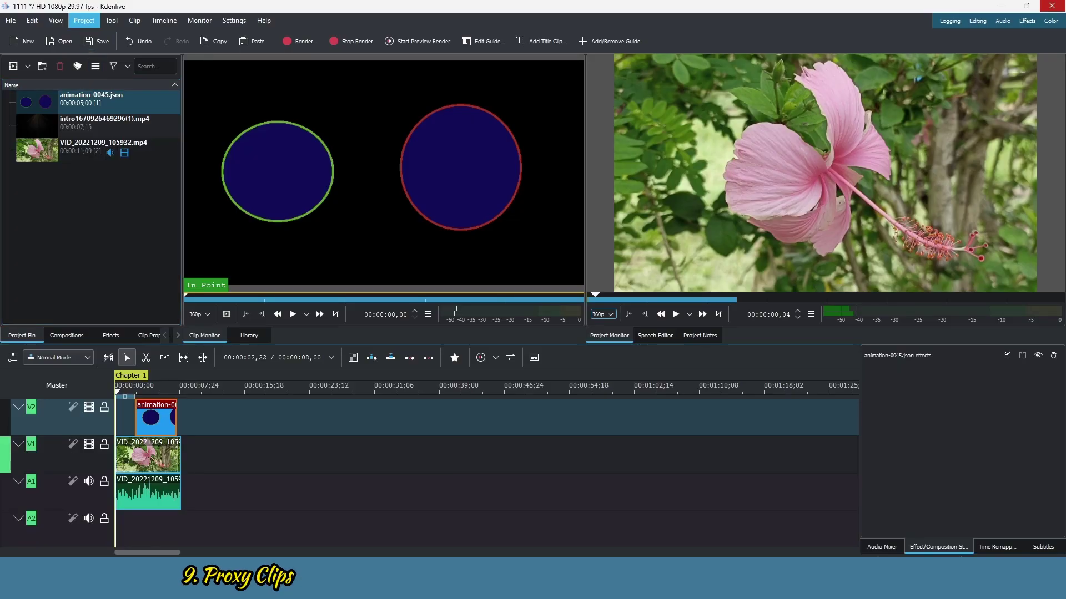
# Enable proxy clips in the project settings, generating them for videos larger than 1000 pixels and images larger than 2000 pixels
pyautogui.click(84, 20)
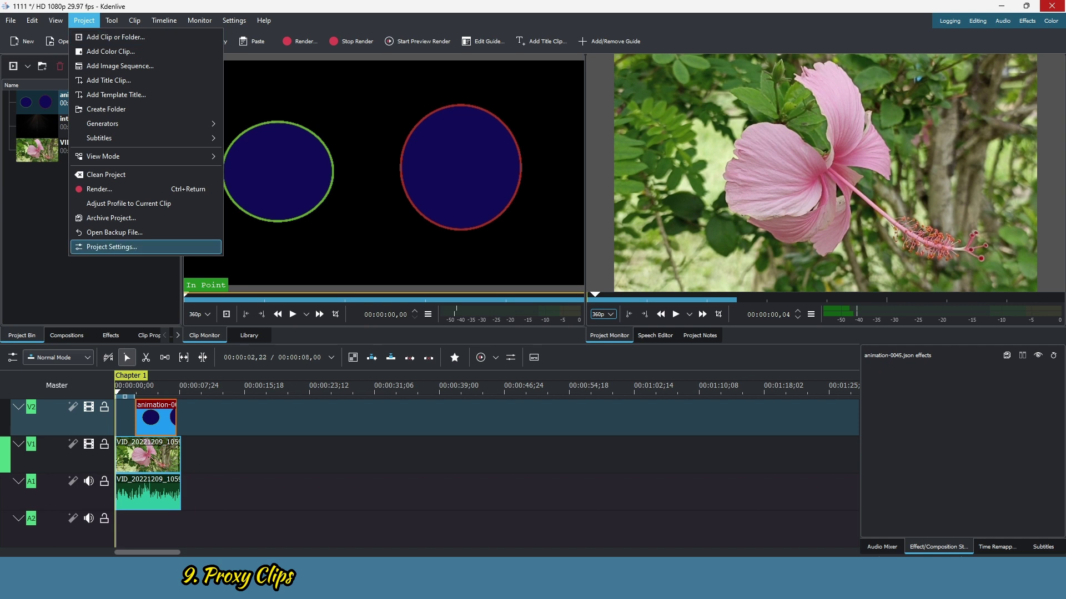
pyautogui.click(111, 247)
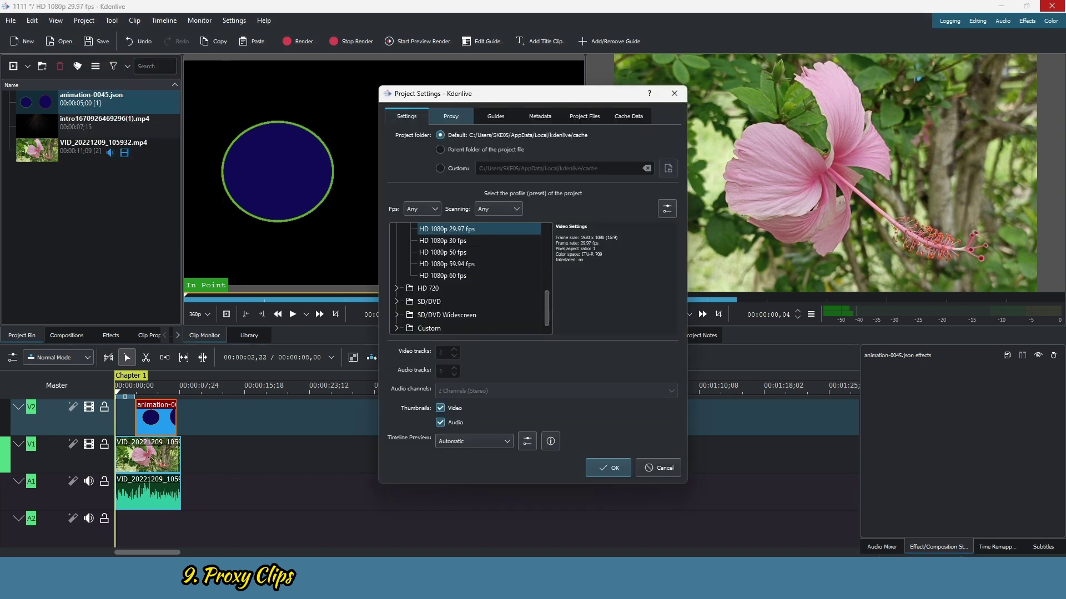
pyautogui.click(451, 116)
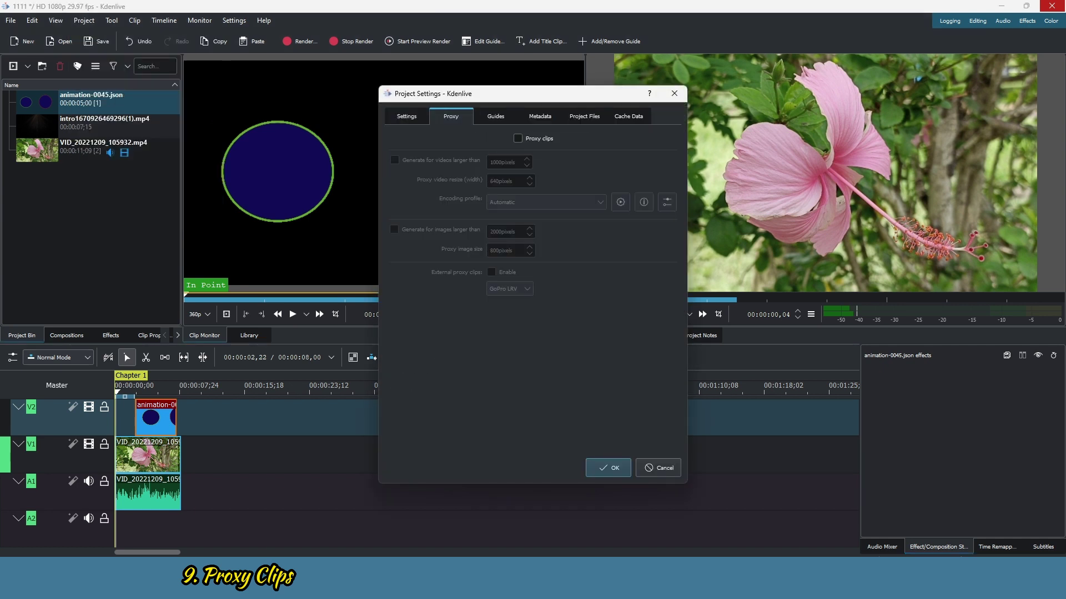
pyautogui.click(518, 139)
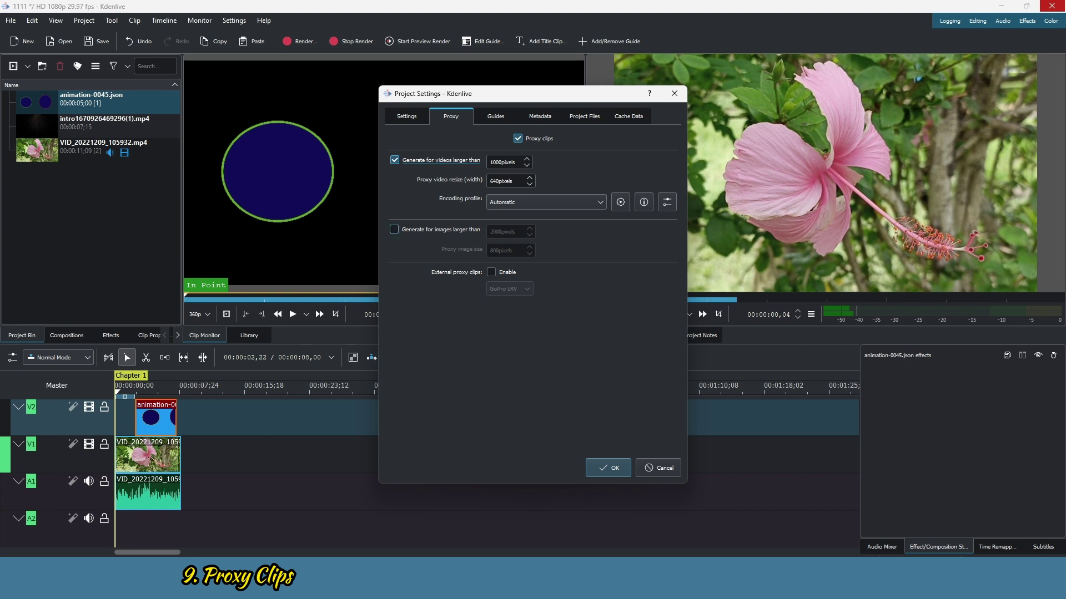
pyautogui.click(394, 229)
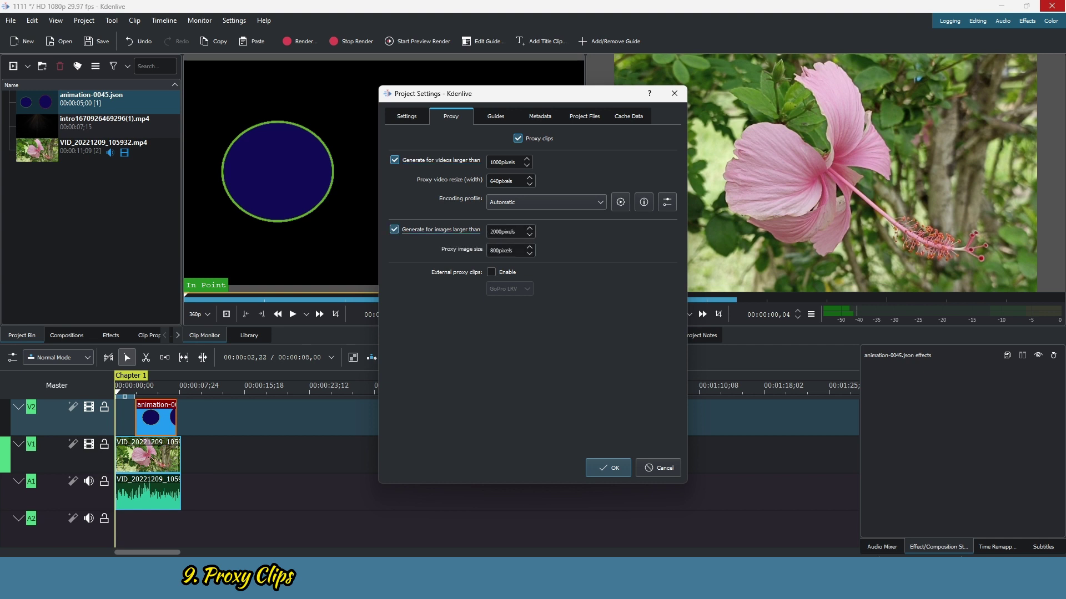
pyautogui.click(608, 468)
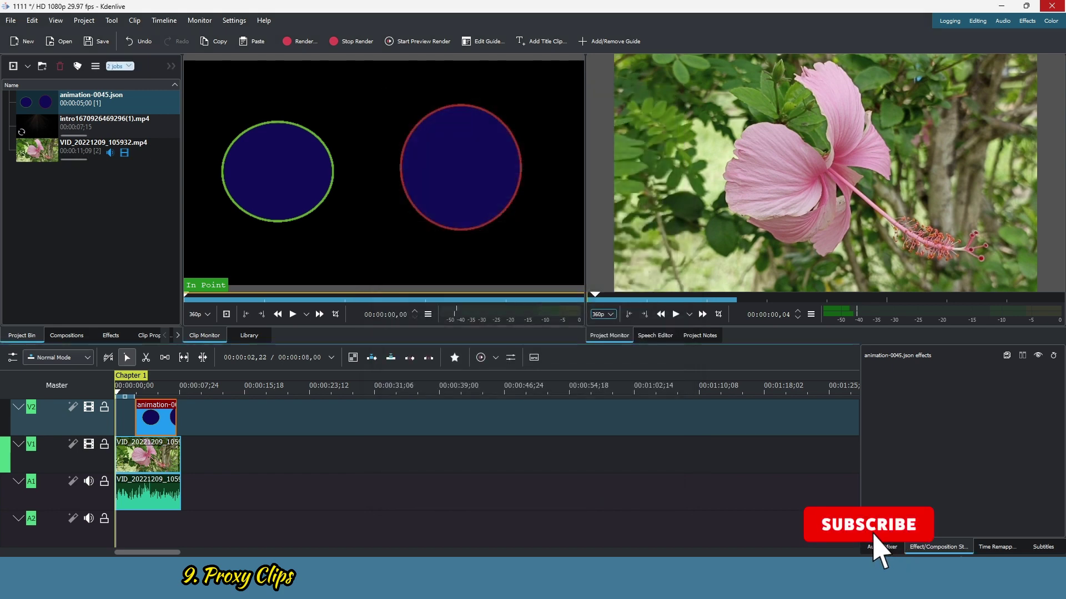